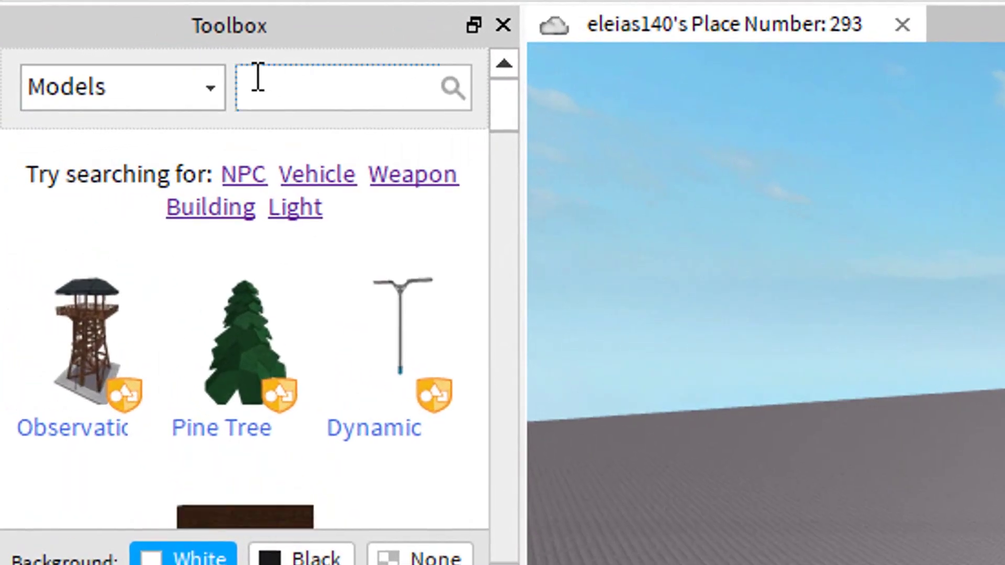
# - Search the toolbox models for "Npc" and insert the NPC wearing the red and yellow shirt
pyautogui.press('Return')
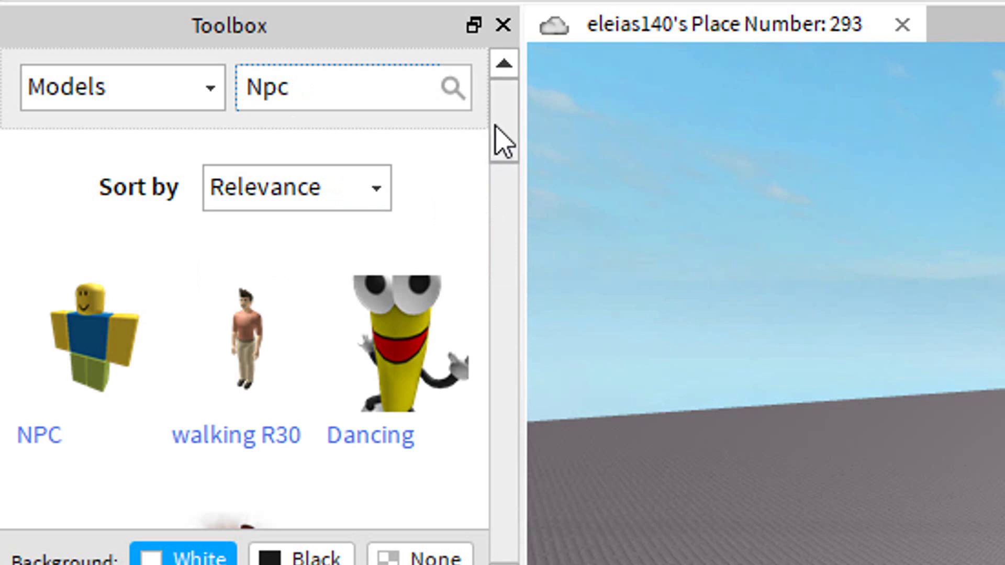
pyautogui.scroll(-5, 472, 153)
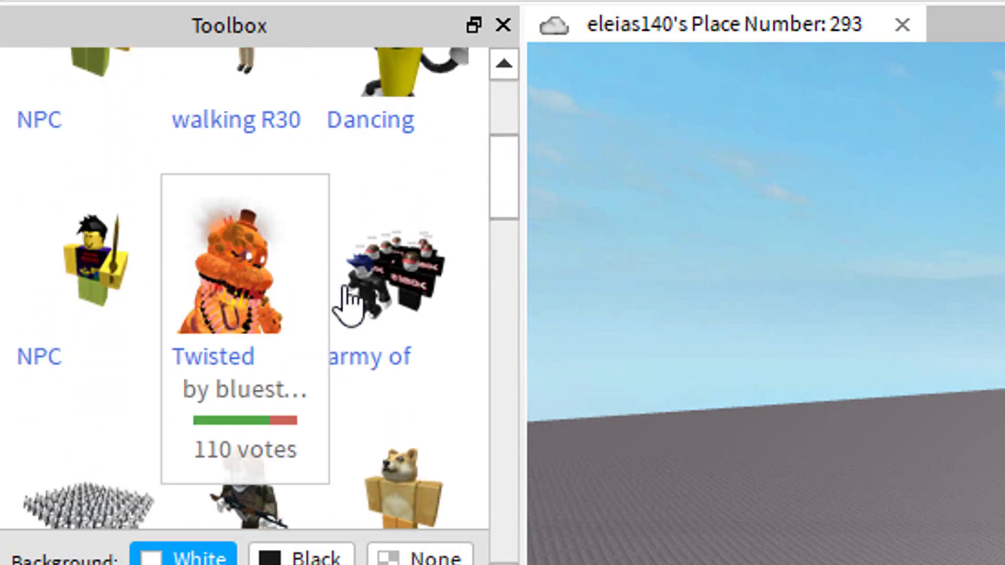
pyautogui.scroll(-4, 488, 236)
pyautogui.scroll(-18, 471, 377)
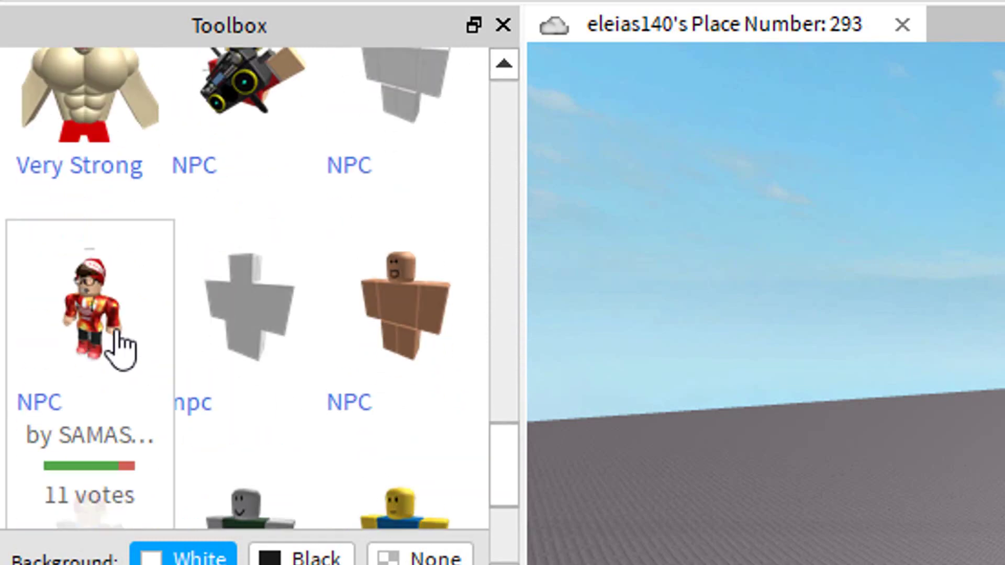
pyautogui.click(116, 347)
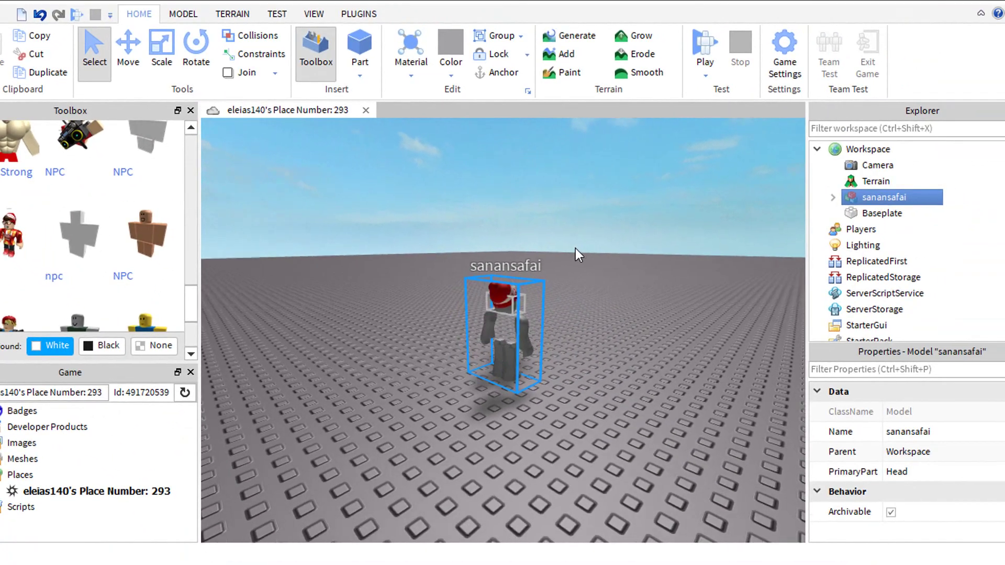
# - Shift the inserted red-shirted NPC on the baseplate, and delete the model from the place
pyautogui.moveTo(576, 248); pyautogui.dragTo(605, 278, button='right')
pyautogui.click(586, 249)
pyautogui.scroll(3, 605, 278)
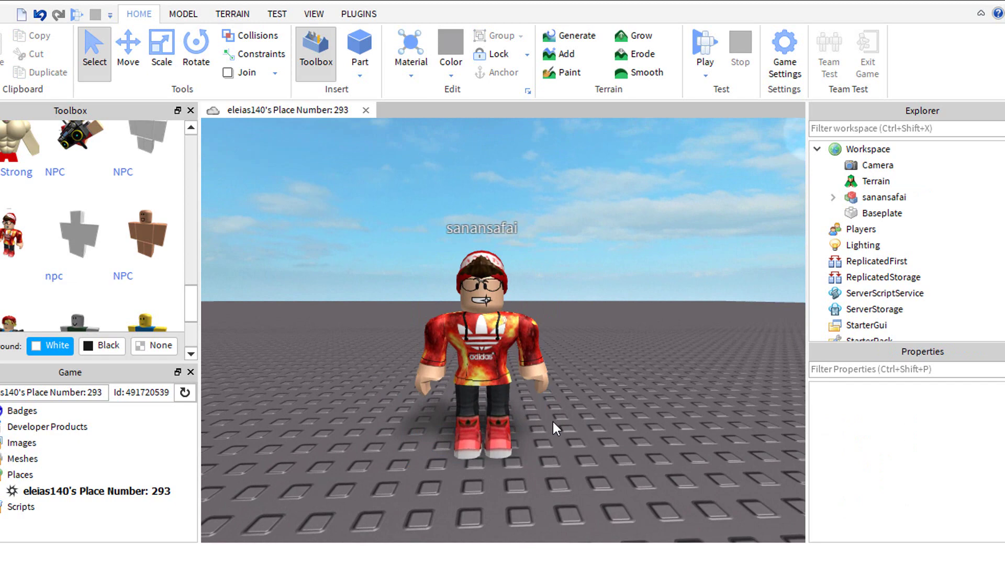
pyautogui.moveTo(493, 450); pyautogui.dragTo(607, 487)
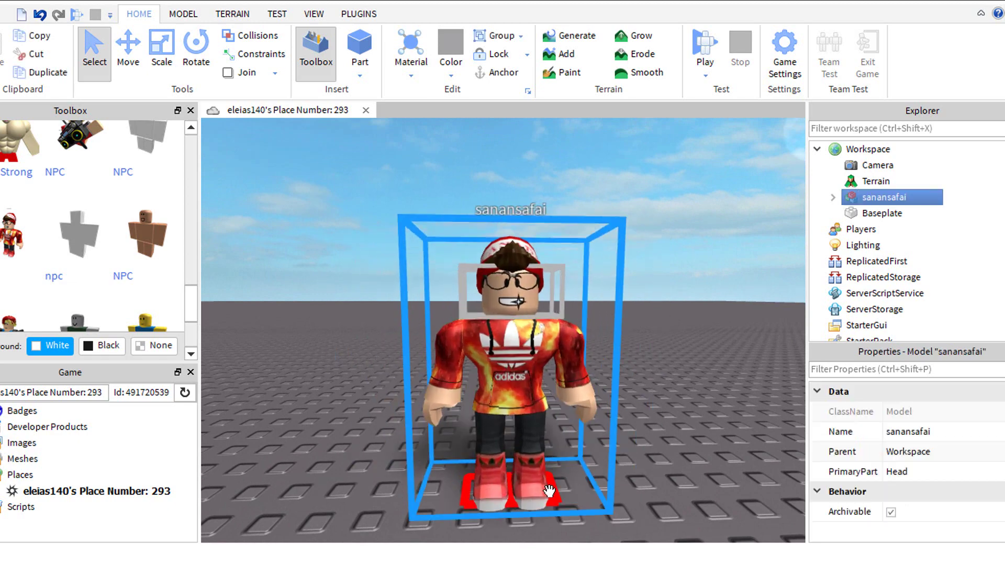
pyautogui.press('Delete')
pyautogui.scroll(6, 83, 225)
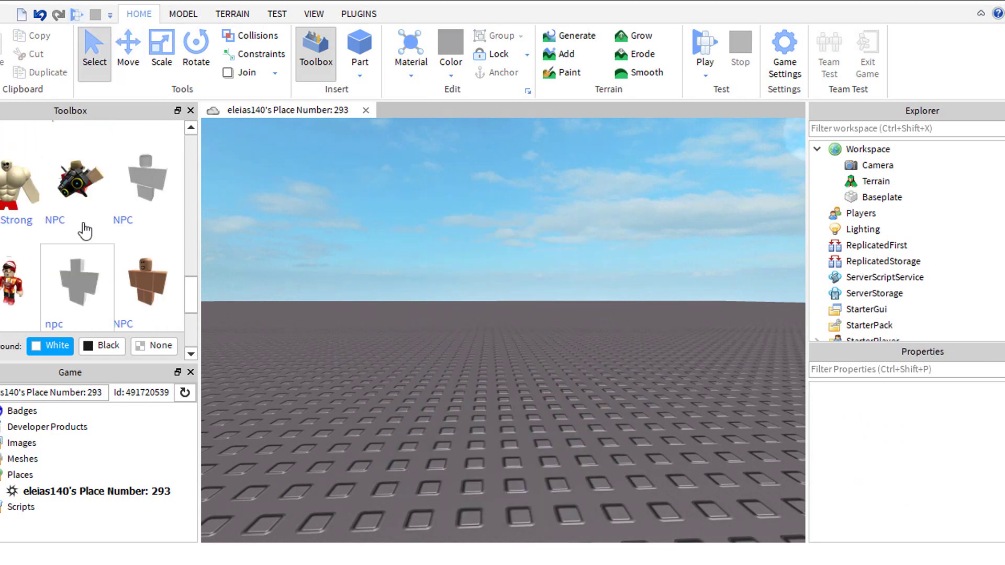
# - Run a play test and copy the player's own character model from the Workspace
pyautogui.click(77, 14)
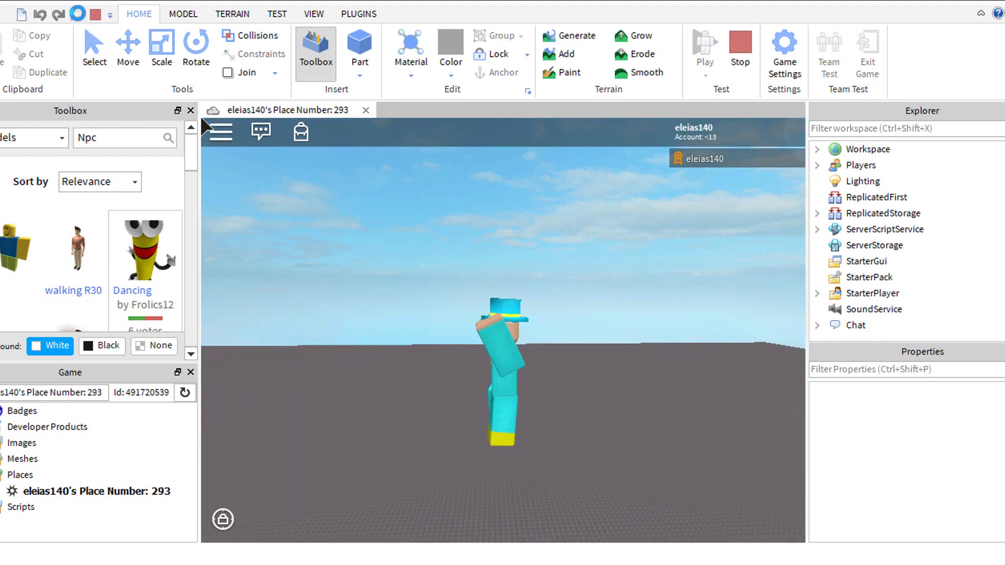
pyautogui.moveTo(639, 318); pyautogui.dragTo(524, 301, button='right')
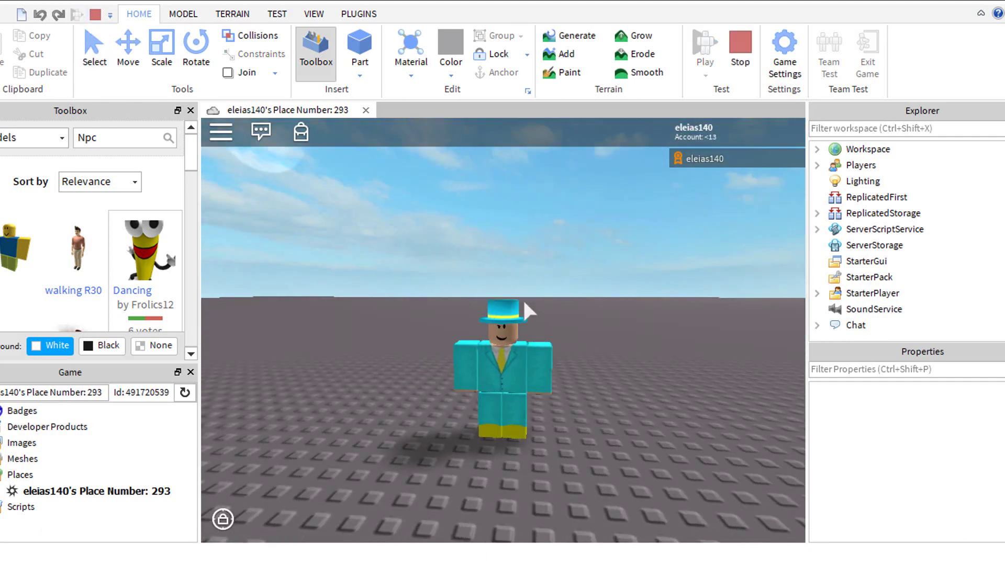
pyautogui.click(817, 150)
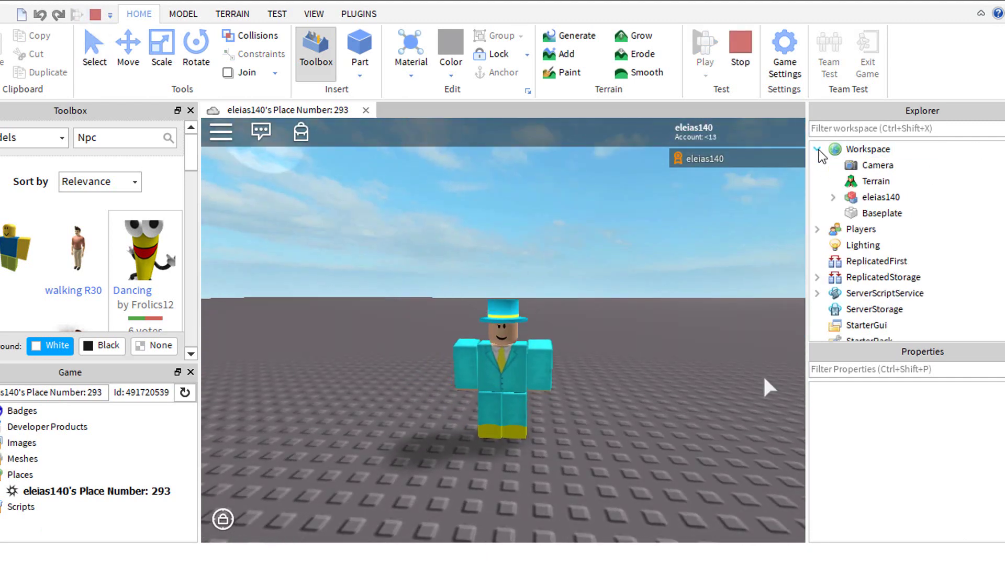
pyautogui.click(868, 203)
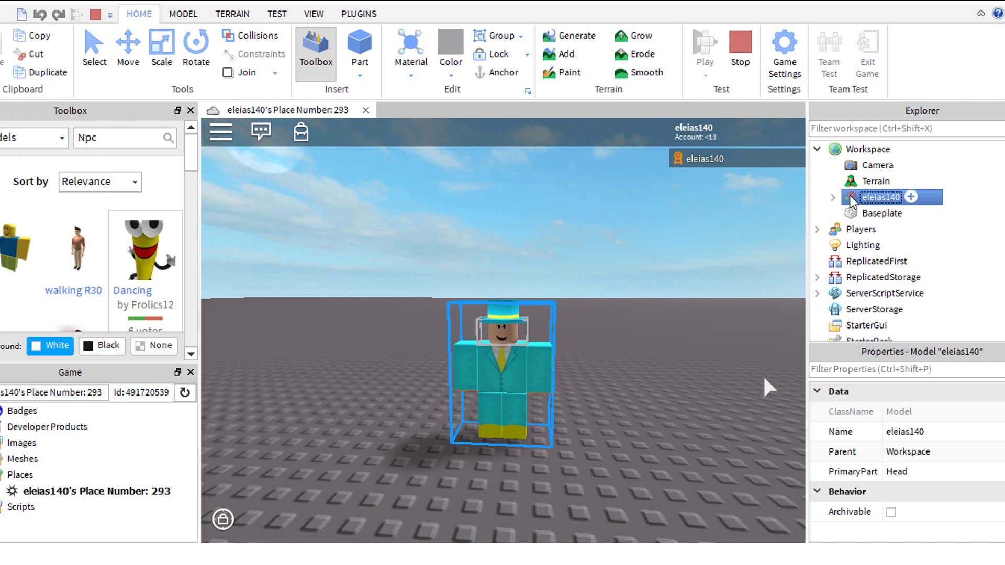
pyautogui.rightClick(852, 202)
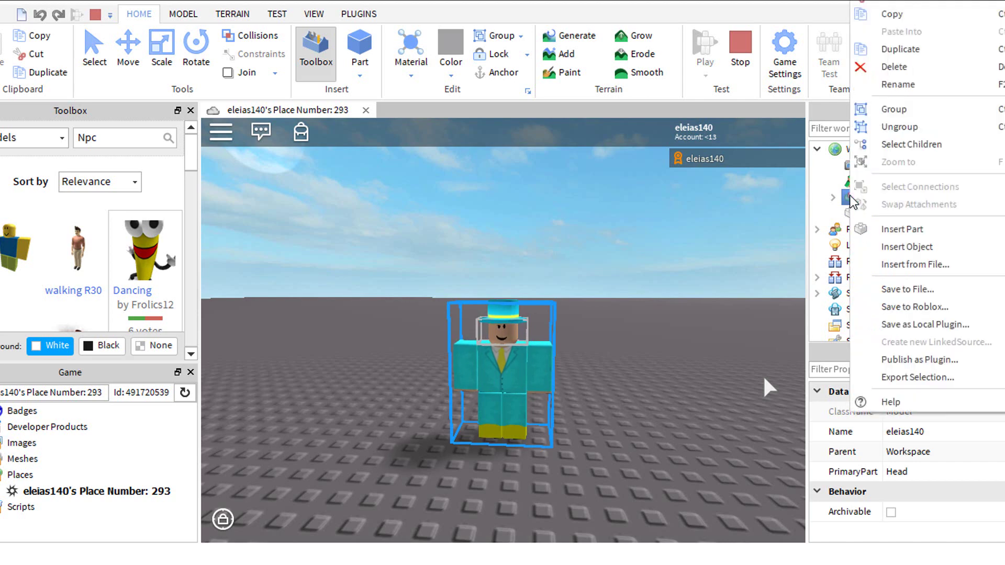
pyautogui.click(901, 18)
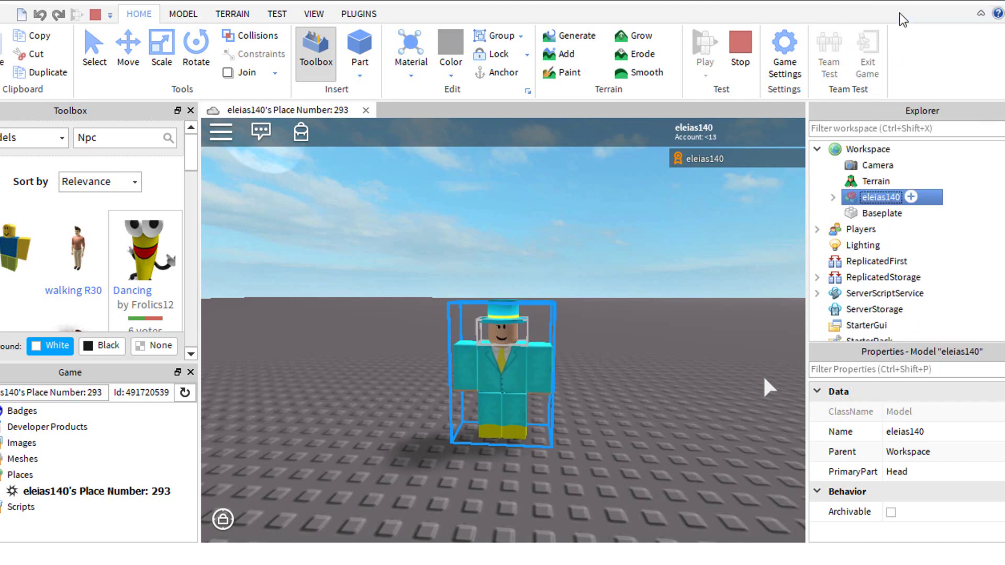
# - Stop the play test and paste the copied character onto the baseplate
pyautogui.click(746, 47)
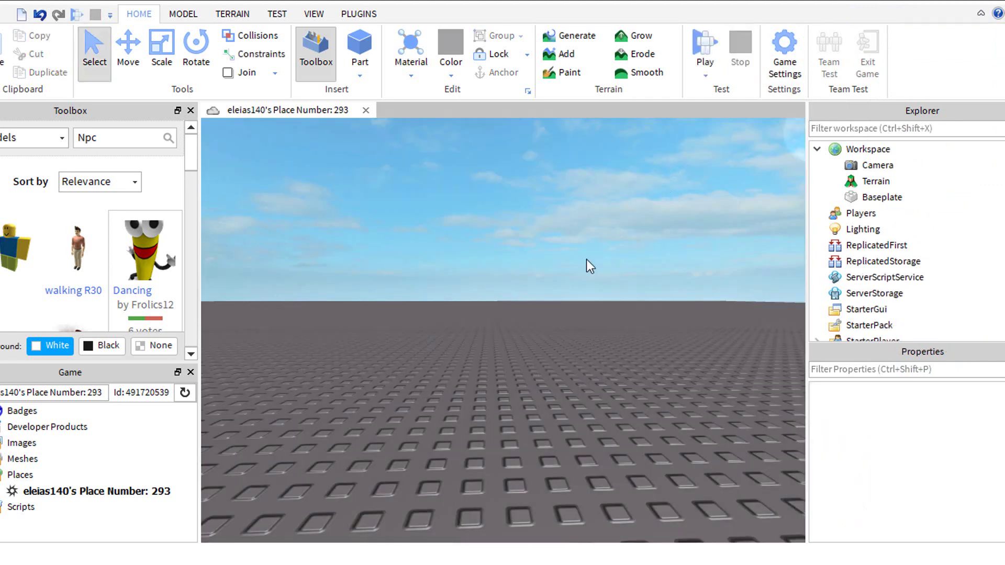
pyautogui.rightClick(504, 307)
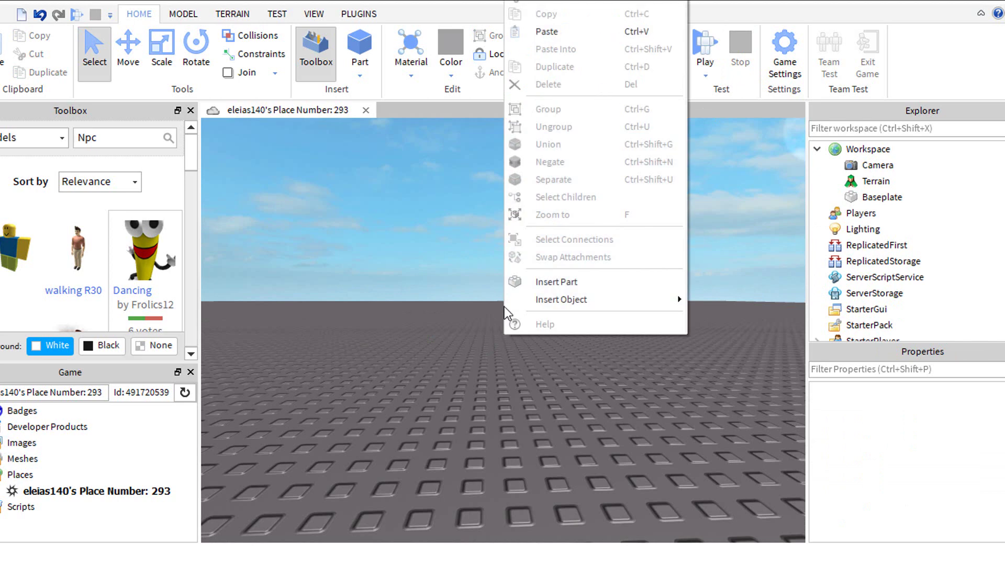
pyautogui.click(565, 32)
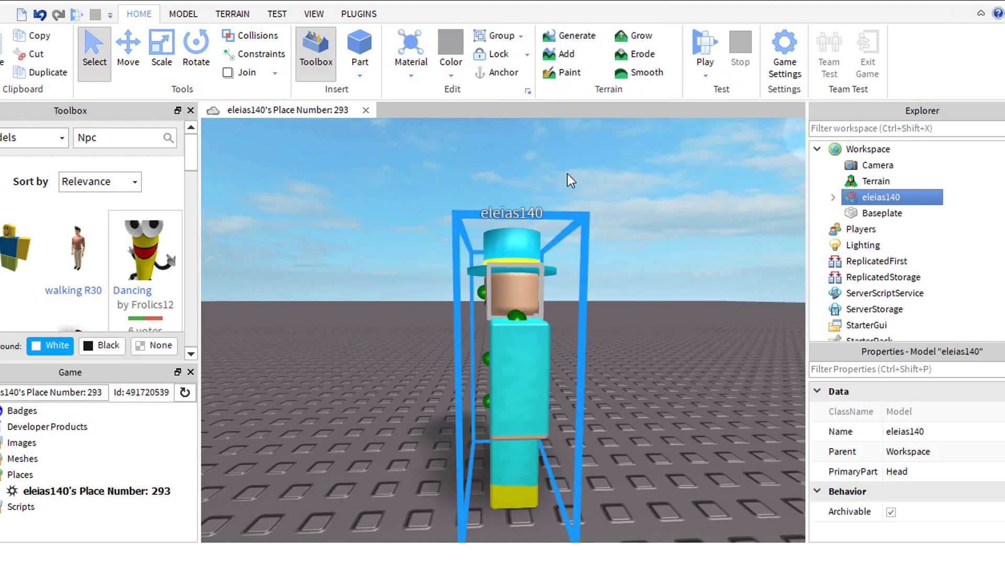
pyautogui.click(569, 180)
pyautogui.moveTo(583, 206); pyautogui.dragTo(409, 289, button='right')
pyautogui.press('a')
pyautogui.press('d')
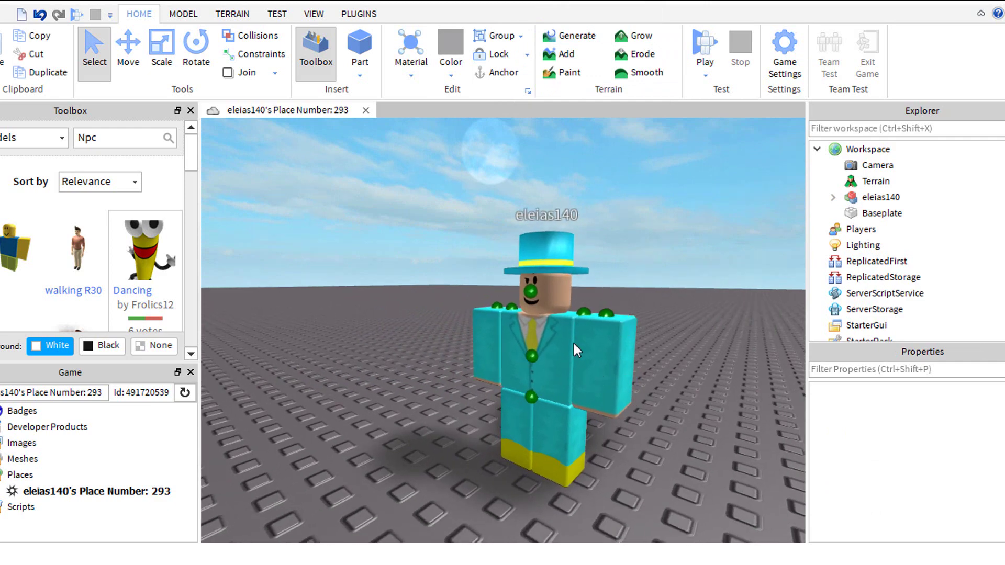
pyautogui.moveTo(574, 343); pyautogui.dragTo(580, 340, button='right')
pyautogui.press('a')
pyautogui.scroll(-1, 580, 340)
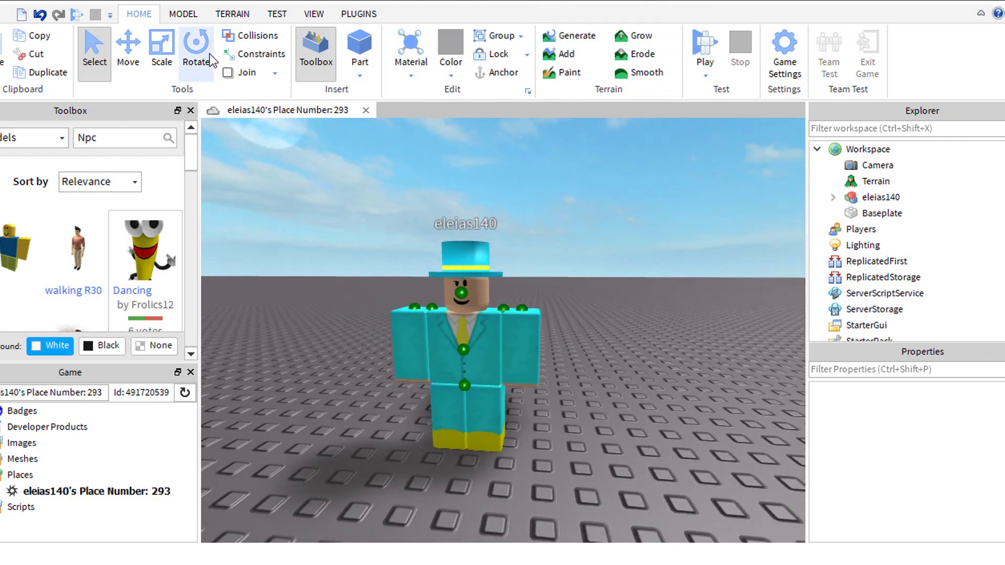
# - Apply the Lock tool to the pasted character's torso
pyautogui.click(183, 15)
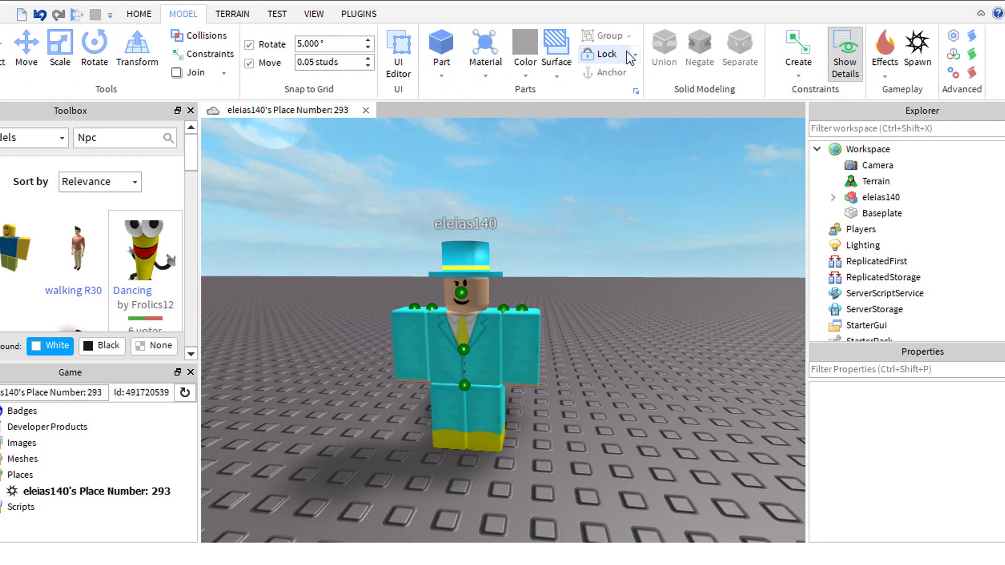
pyautogui.click(634, 55)
pyautogui.click(639, 73)
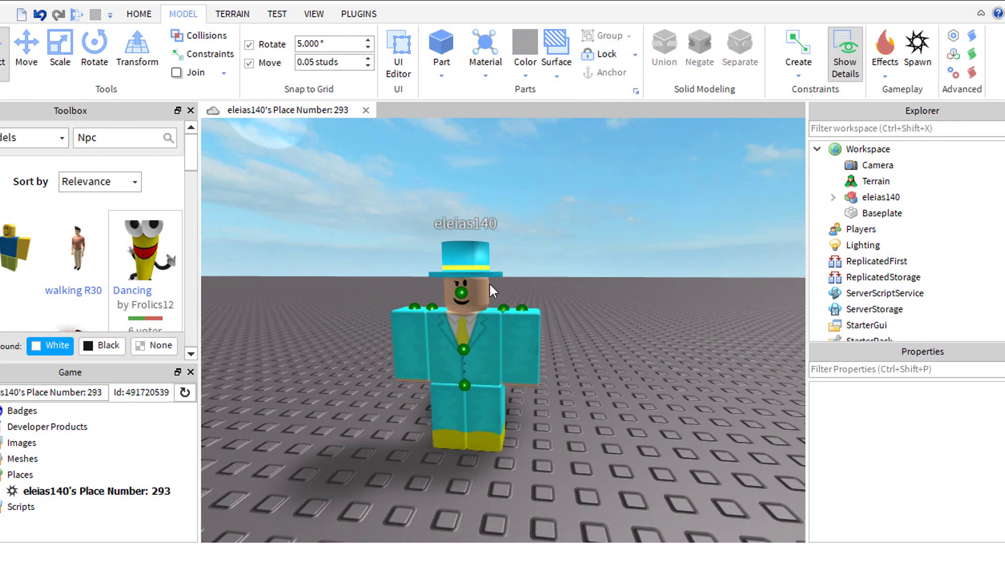
pyautogui.click(635, 53)
pyautogui.click(639, 74)
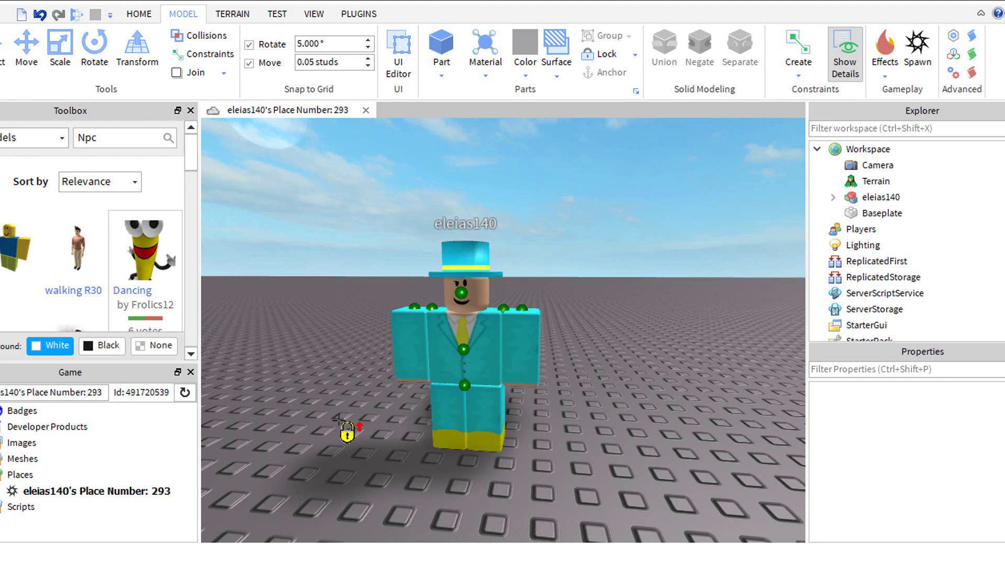
pyautogui.click(463, 347)
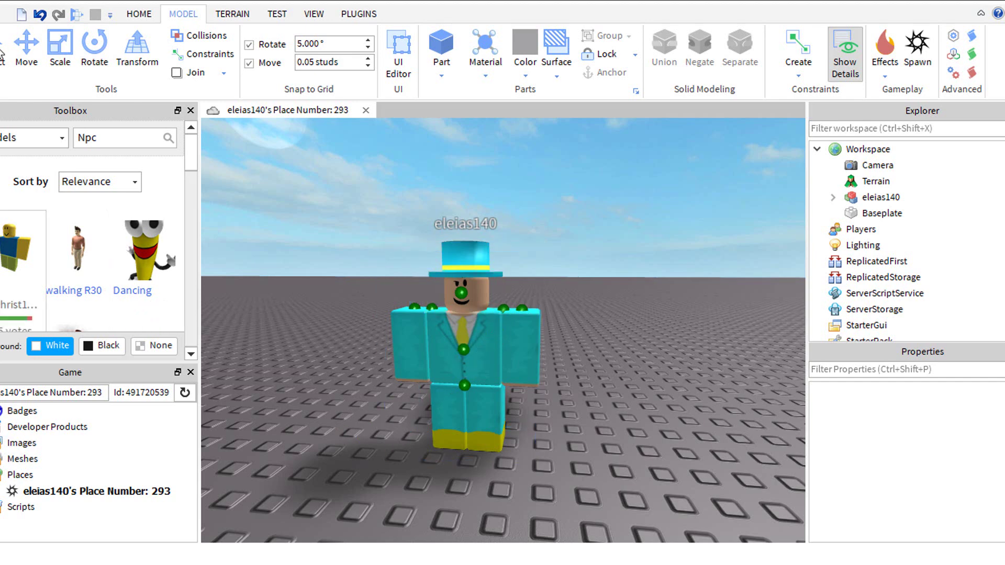
# - Clear the Name property of the pasted character model, leaving it blank
pyautogui.click(896, 191)
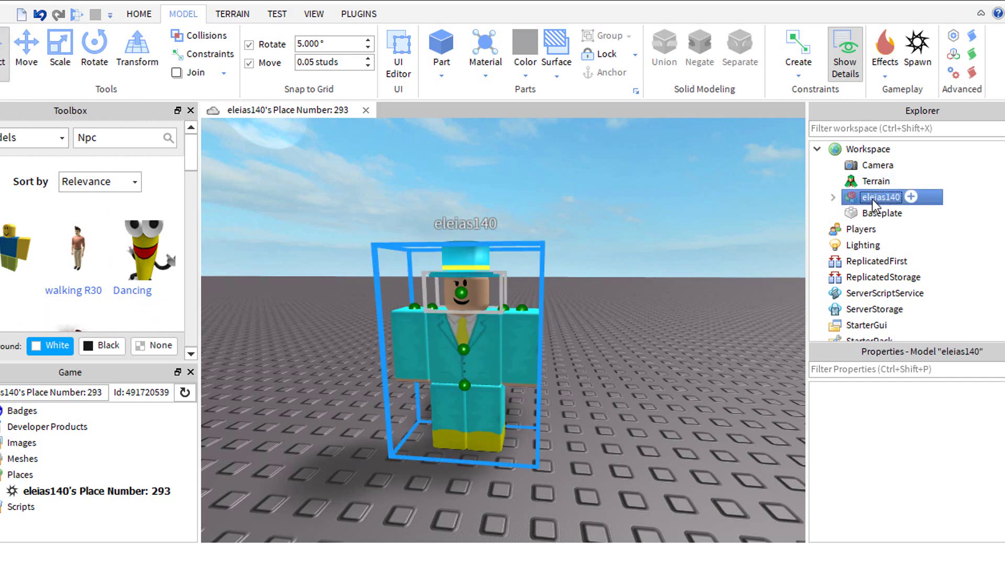
pyautogui.click(937, 432)
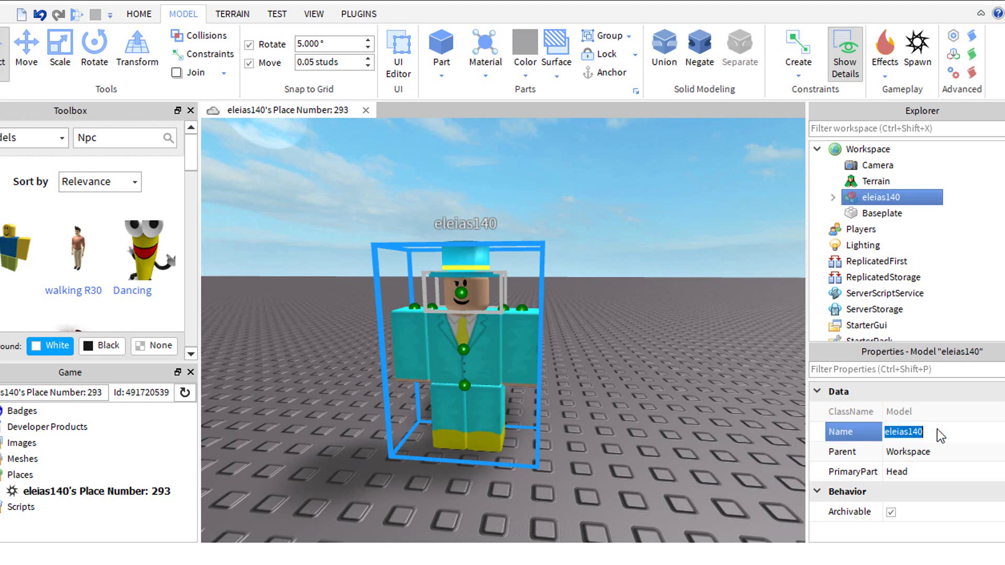
pyautogui.press('BackSpace')
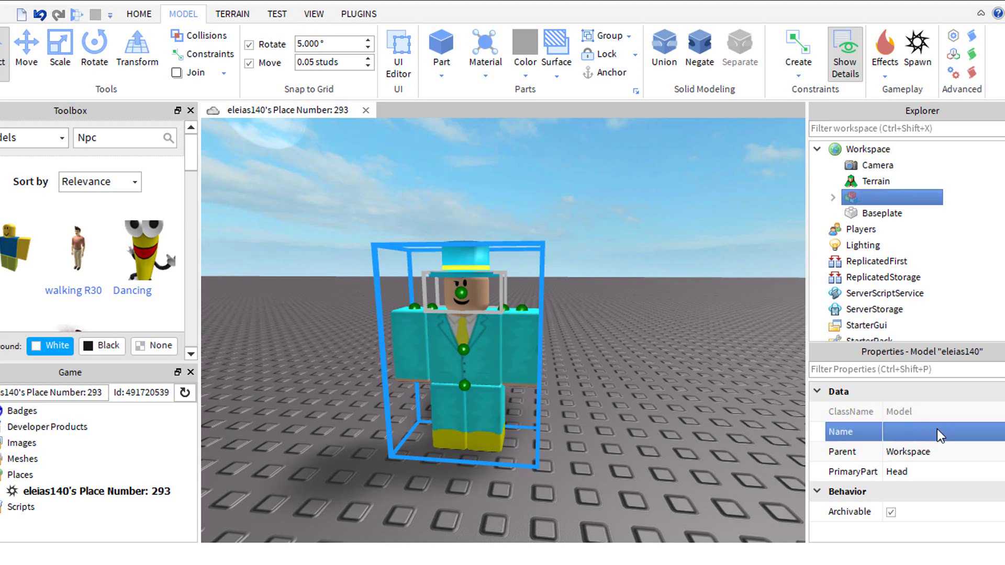
pyautogui.click(619, 300)
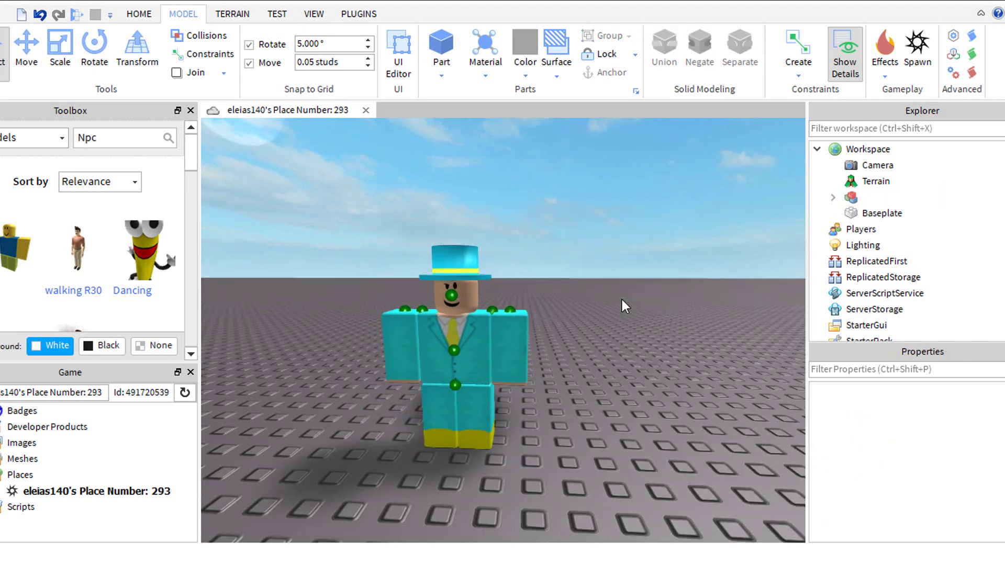
# - Delete the attachments on the character's left shoulder, left collar and face
pyautogui.press('a')
pyautogui.press('w')
pyautogui.click(546, 314)
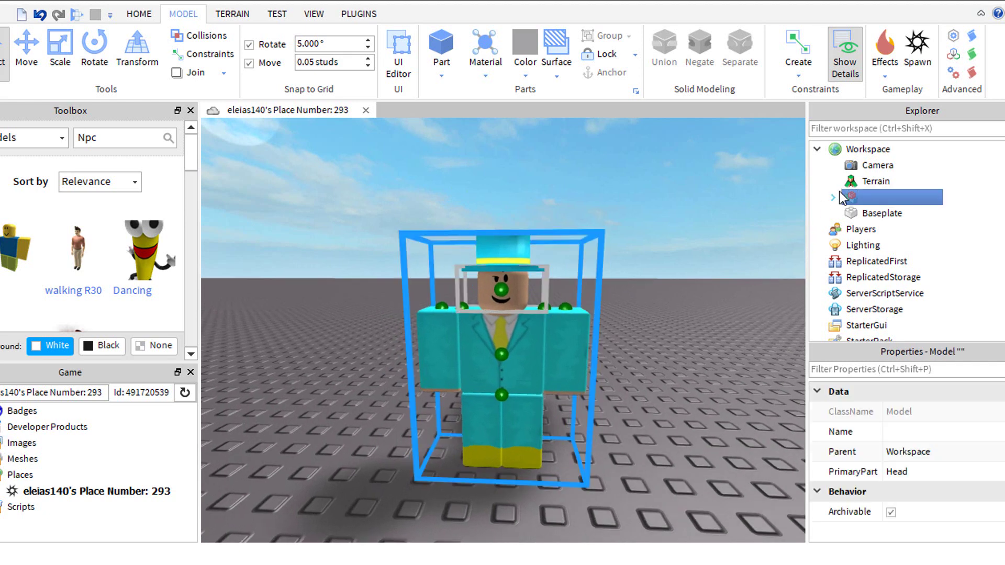
pyautogui.click(563, 305)
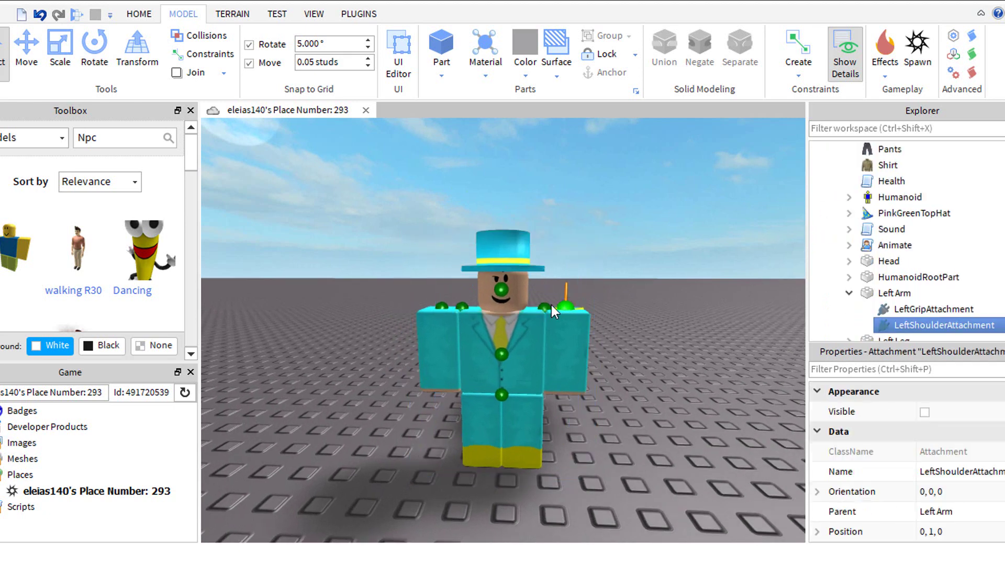
pyautogui.press('Delete')
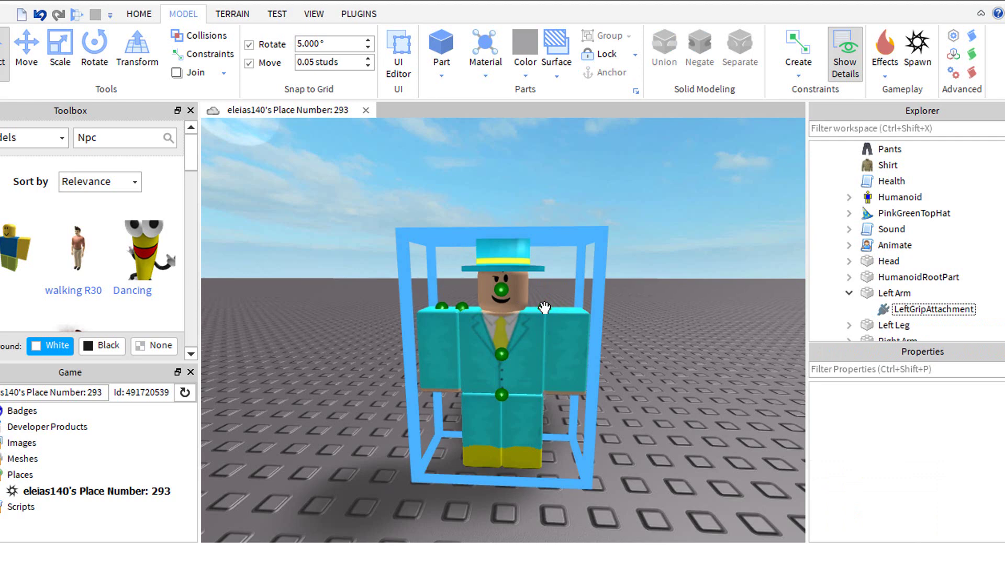
pyautogui.click(544, 307)
pyautogui.press('Delete')
pyautogui.click(501, 291)
pyautogui.press('Delete')
# - Delete the attachments on the character's right shoulder and right collar
pyautogui.click(454, 307)
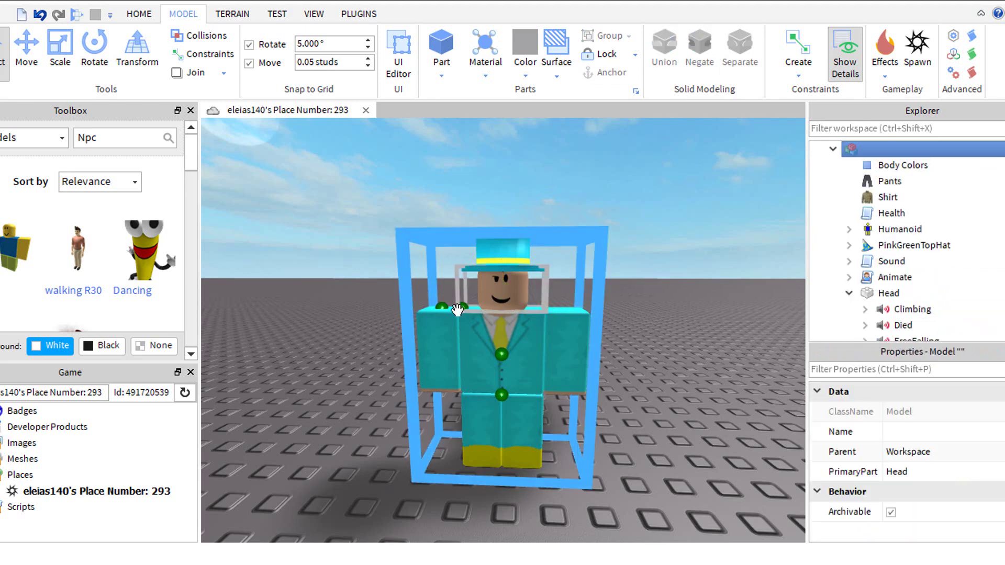
pyautogui.click(443, 307)
pyautogui.press('Delete')
pyautogui.click(462, 307)
pyautogui.press('Delete')
# - Delete the BodyFrontAttachment and the front waist attachment from the character's Torso
pyautogui.click(889, 293)
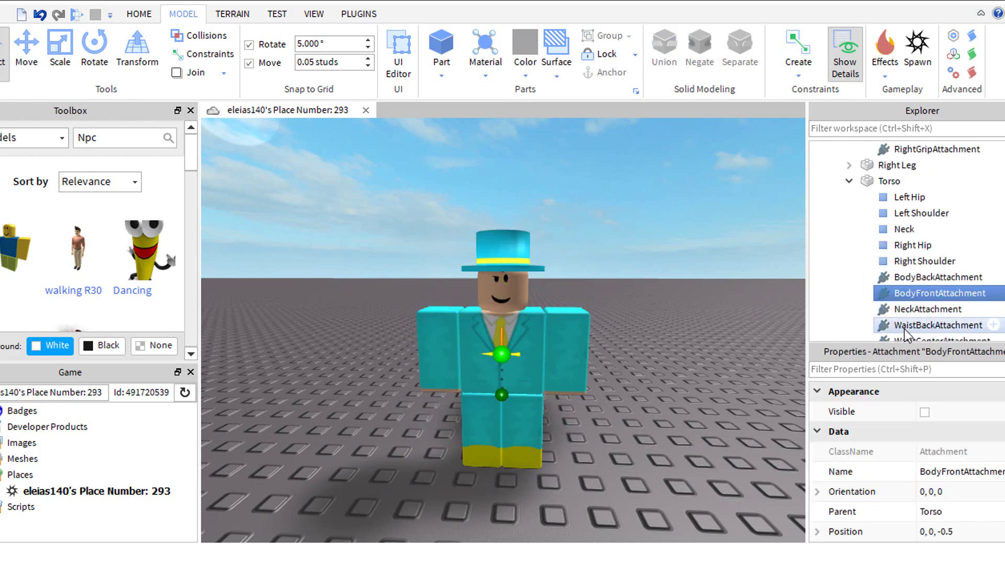
pyautogui.press('Delete')
pyautogui.click(884, 326)
pyautogui.press('Delete')
# - Delete the BodyBackAttachment and WaistBackAttachment from the back of the character's Torso
pyautogui.moveTo(639, 251); pyautogui.dragTo(632, 249, button='right')
pyautogui.press('a')
pyautogui.click(382, 328)
pyautogui.click(387, 326)
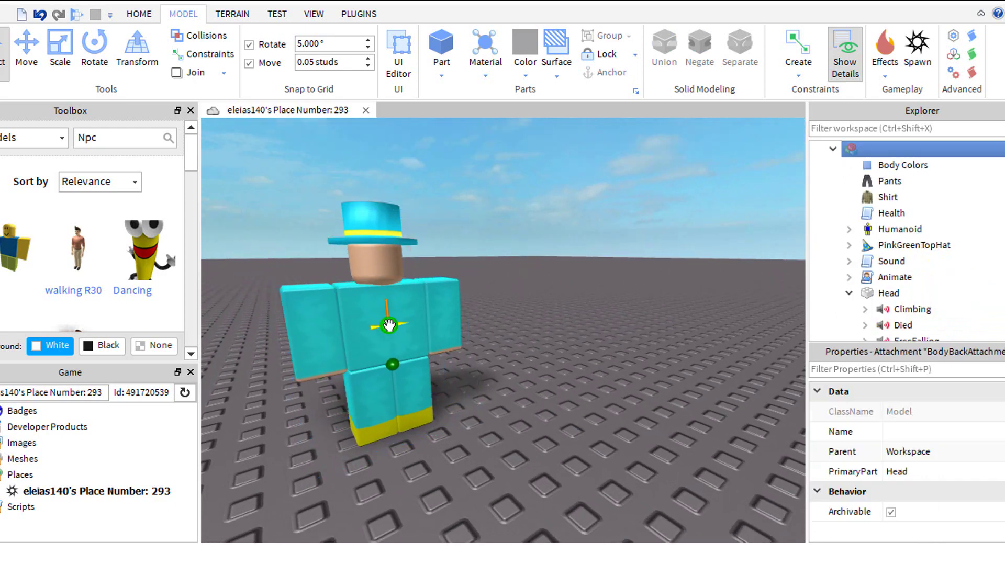
pyautogui.press('Delete')
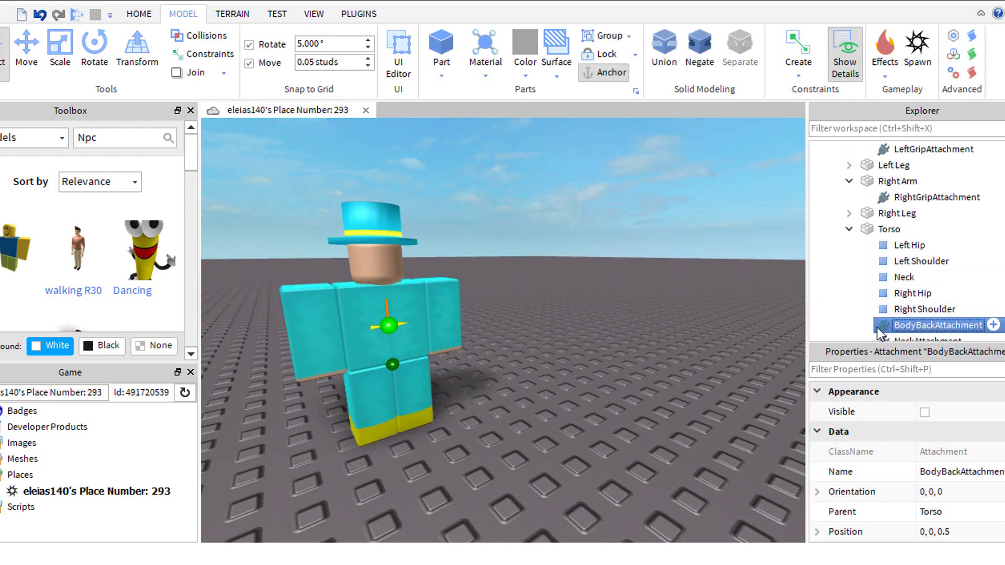
pyautogui.click(914, 327)
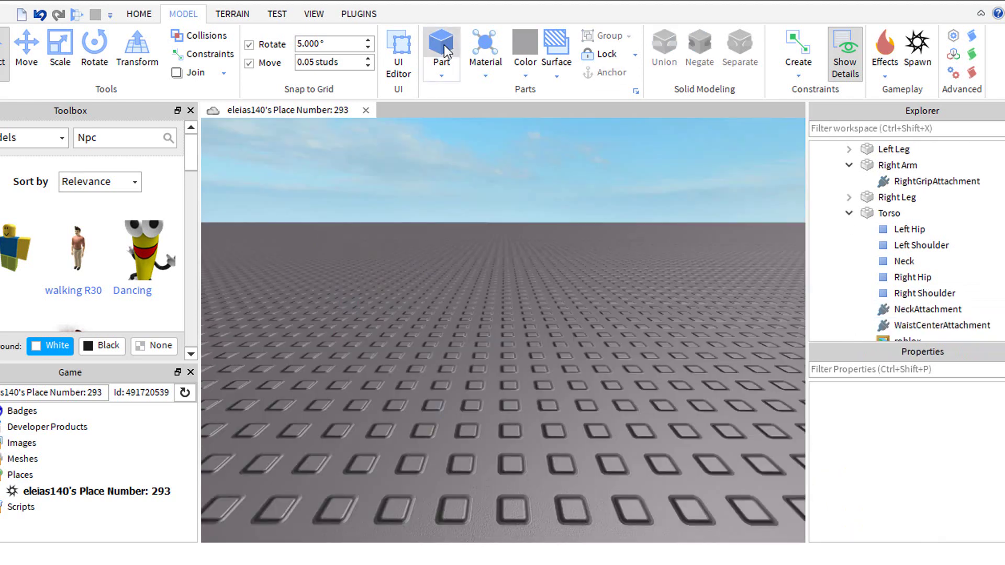
# - Insert a new block part on the empty baseplate
pyautogui.click(442, 48)
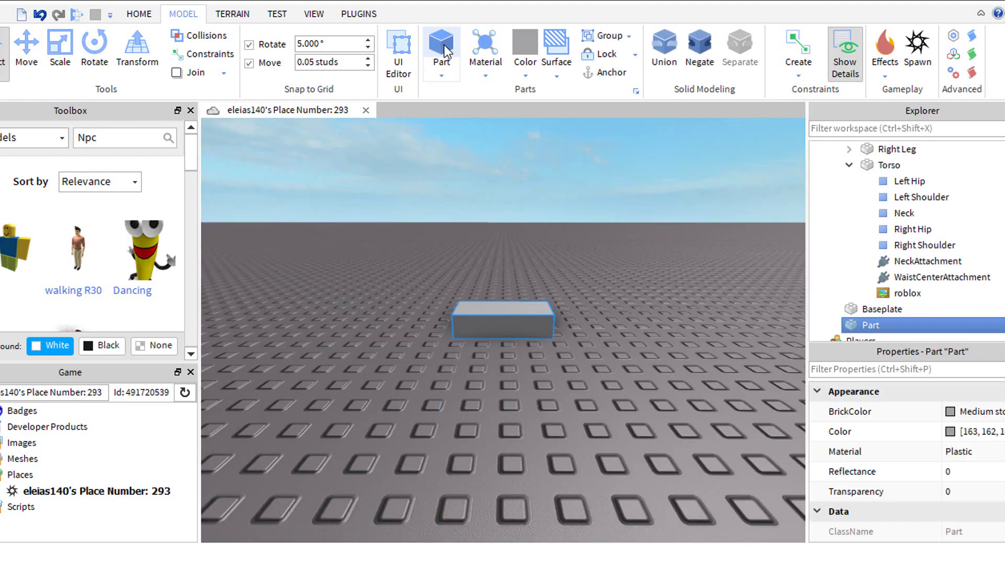
# - Colour the new block part Lime green and set its material to Neon
pyautogui.click(527, 74)
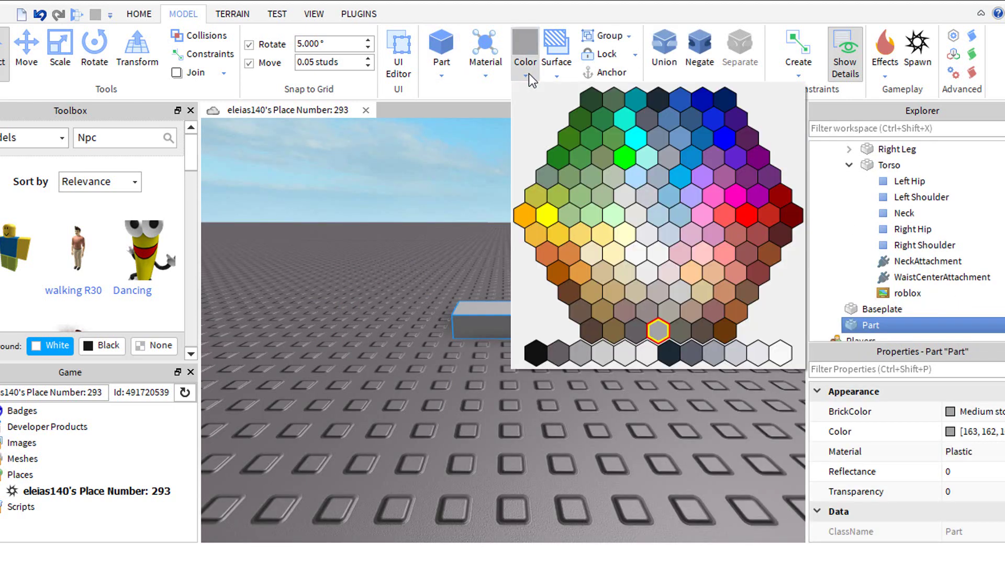
pyautogui.click(623, 158)
pyautogui.press('f')
pyautogui.click(480, 72)
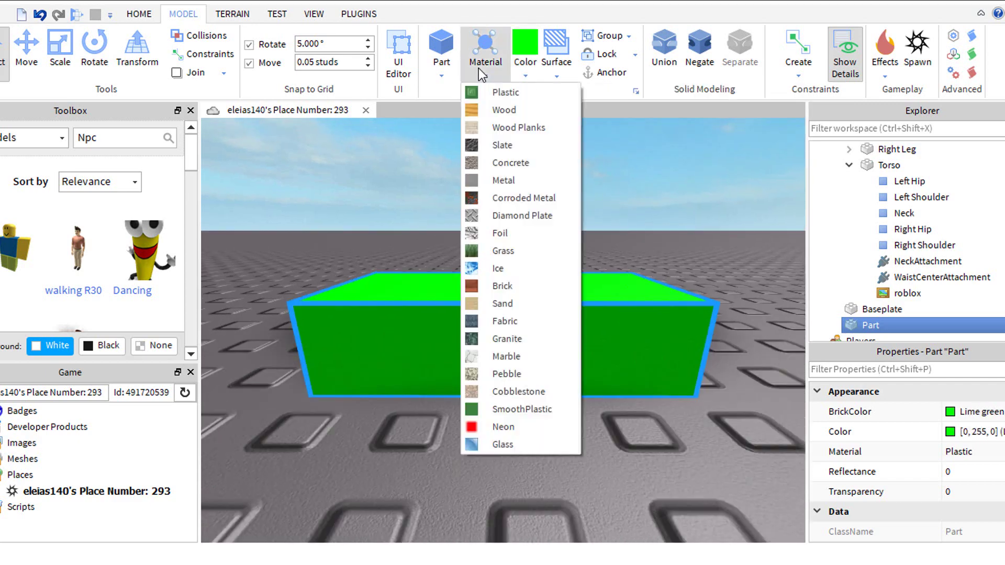
pyautogui.click(510, 427)
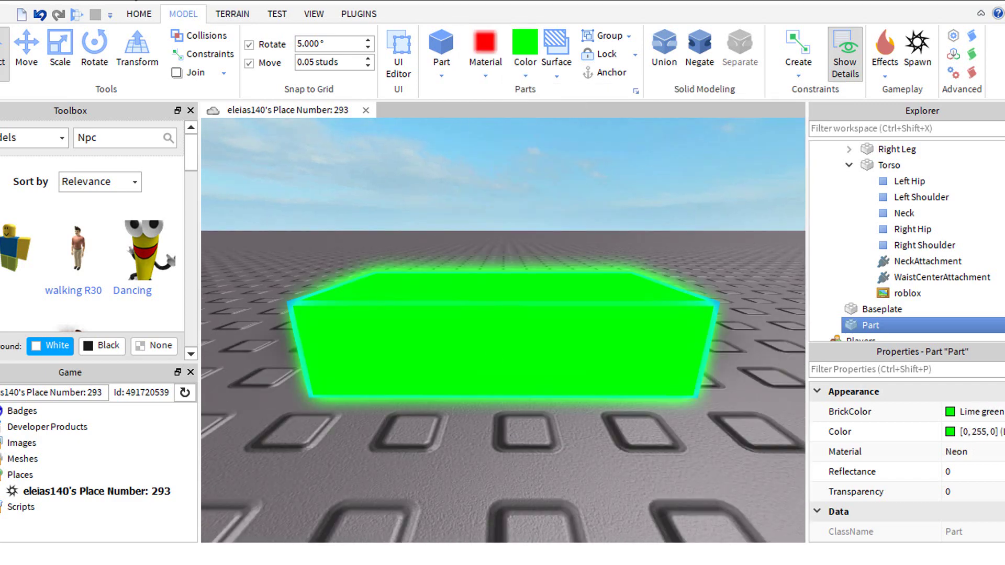
# - Scale the green block up in width and height into a large backdrop wall taller than the character
pyautogui.click(61, 54)
pyautogui.scroll(-5, 495, 269)
pyautogui.moveTo(461, 251); pyautogui.dragTo(495, 269, button='right')
pyautogui.moveTo(461, 317); pyautogui.dragTo(648, 304)
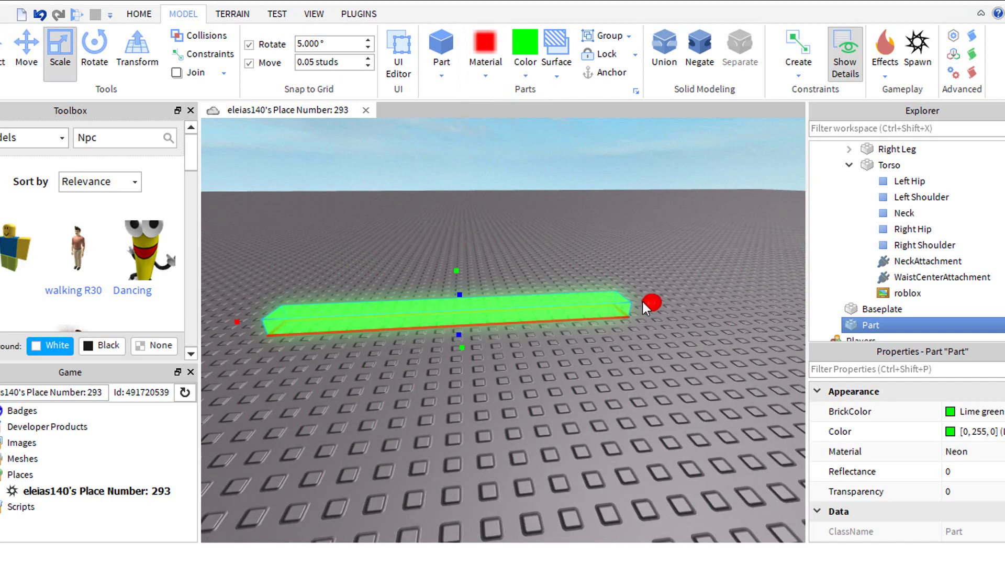
pyautogui.scroll(-4, 475, 202)
pyautogui.moveTo(458, 271); pyautogui.dragTo(479, 236)
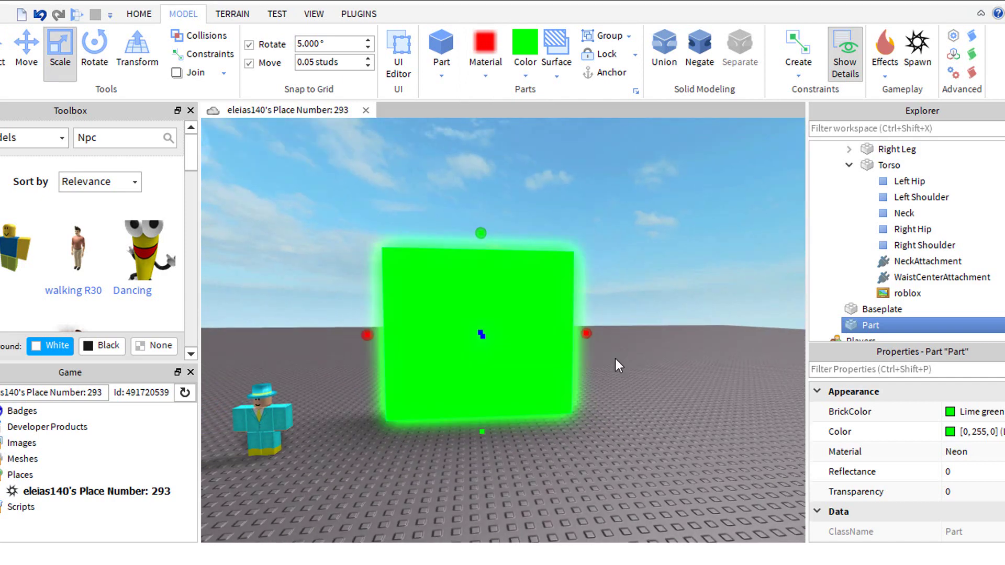
pyautogui.moveTo(593, 335); pyautogui.dragTo(695, 347)
pyautogui.moveTo(365, 336); pyautogui.dragTo(280, 343)
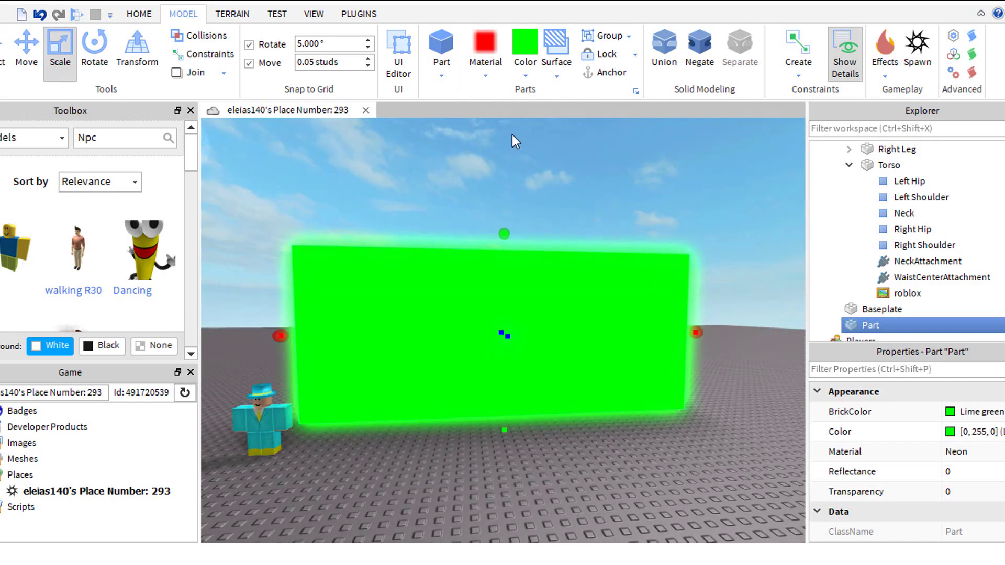
pyautogui.moveTo(506, 235); pyautogui.dragTo(508, 166)
# - Move the character model beside the green wall so it stands directly in front of the wall's face
pyautogui.moveTo(253, 431); pyautogui.dragTo(495, 420)
pyautogui.scroll(1, 314, 335)
pyautogui.click(27, 57)
pyautogui.moveTo(450, 262); pyautogui.dragTo(568, 225, button='right')
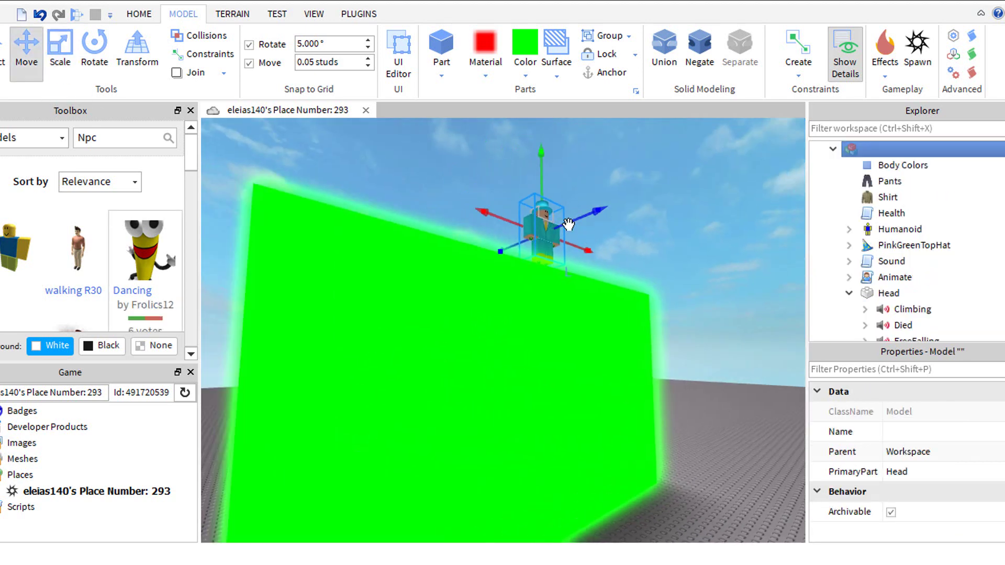
pyautogui.moveTo(574, 213); pyautogui.dragTo(619, 198)
pyautogui.moveTo(581, 155); pyautogui.dragTo(536, 308)
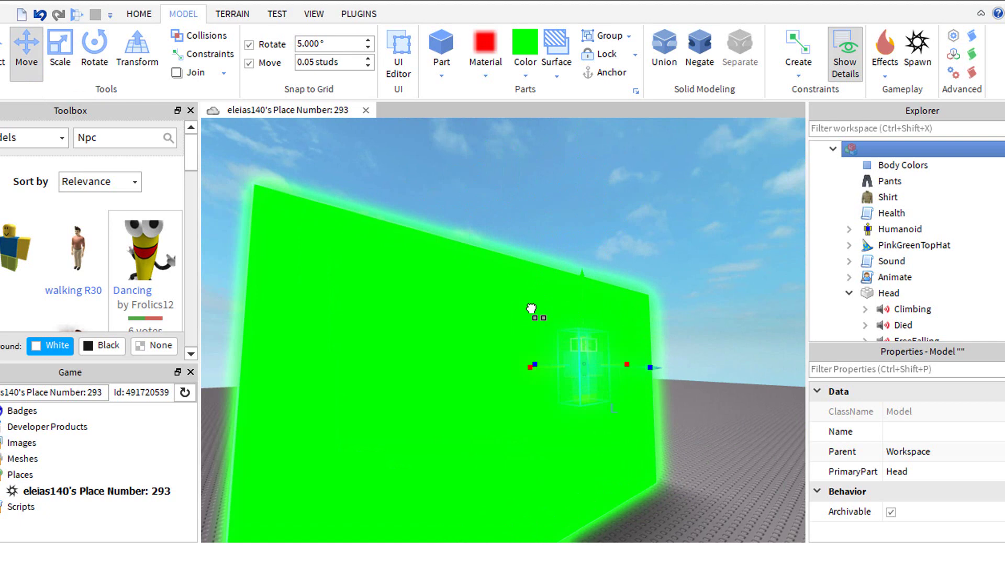
pyautogui.scroll(2, 680, 390)
pyautogui.moveTo(684, 396); pyautogui.dragTo(754, 361, button='right')
pyautogui.moveTo(757, 360); pyautogui.dragTo(808, 339)
# - Examine the character from the front against the green wall
pyautogui.click(610, 222)
pyautogui.scroll(-4, 610, 222)
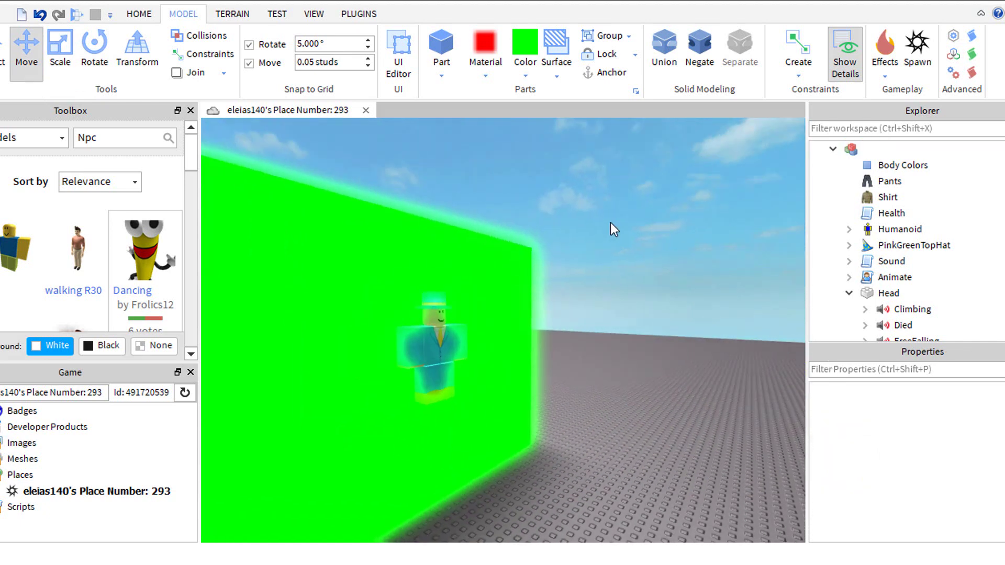
pyautogui.moveTo(610, 222)
pyautogui.mouseDown(button='right')
pyautogui.moveTo(632, 228)
pyautogui.moveTo(620, 236)
pyautogui.mouseUp(button='right')
pyautogui.scroll(2, 624, 230)
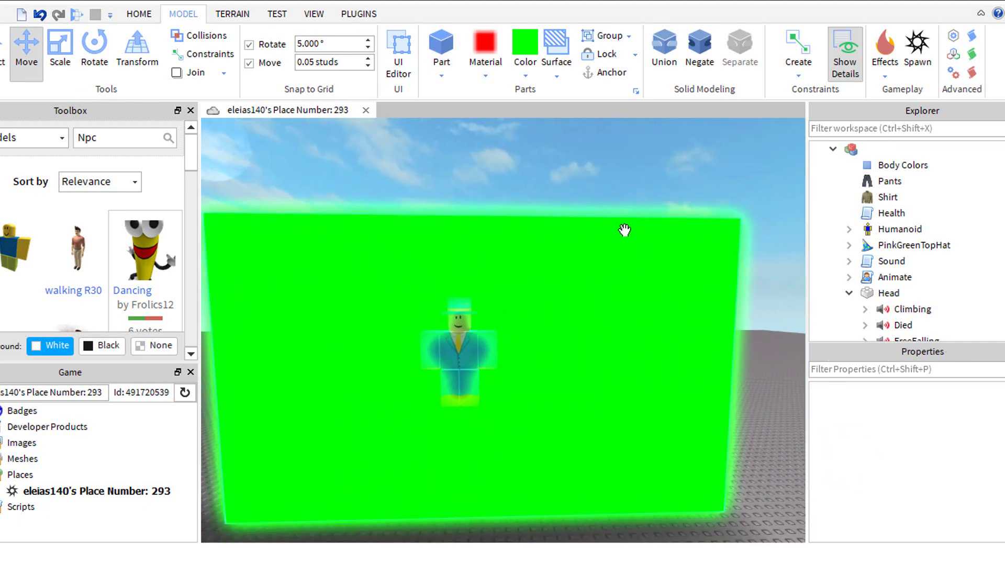
pyautogui.press('w')
pyautogui.press('a')
pyautogui.click(592, 306)
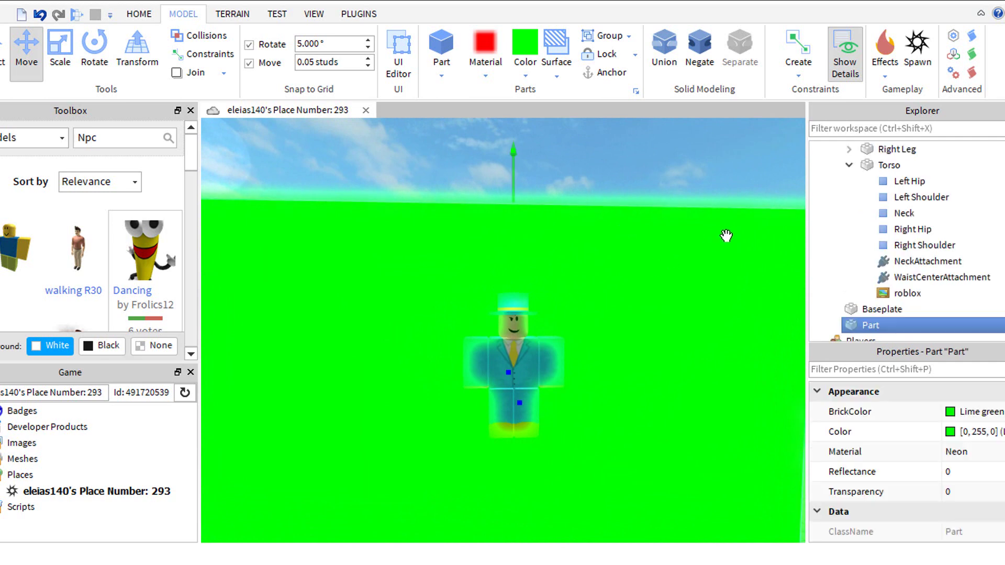
pyautogui.click(421, 152)
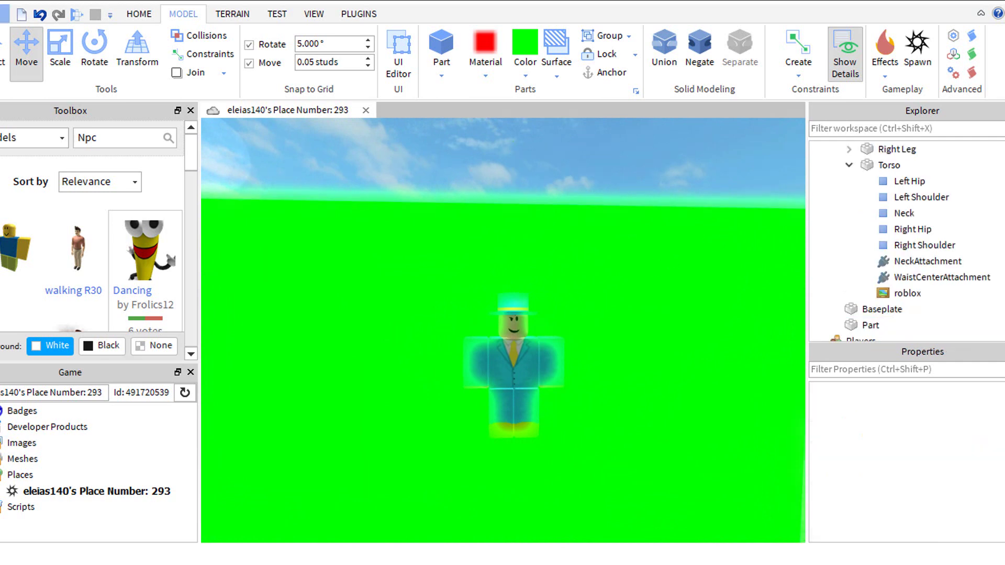
# - Set the EditQualityLevel to Level01 in the Studio rendering settings
pyautogui.click(4, 14)
pyautogui.click(38, 271)
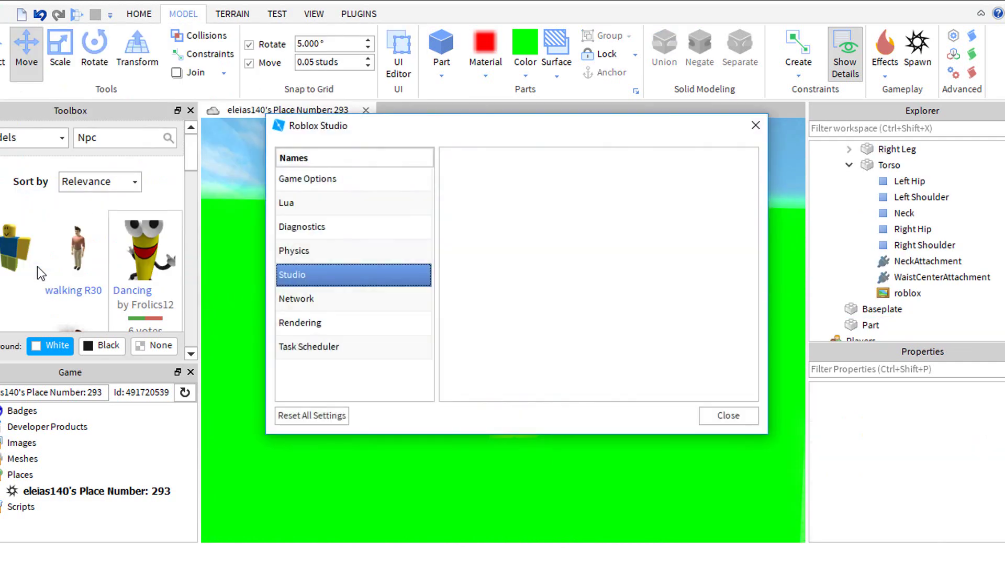
pyautogui.click(316, 324)
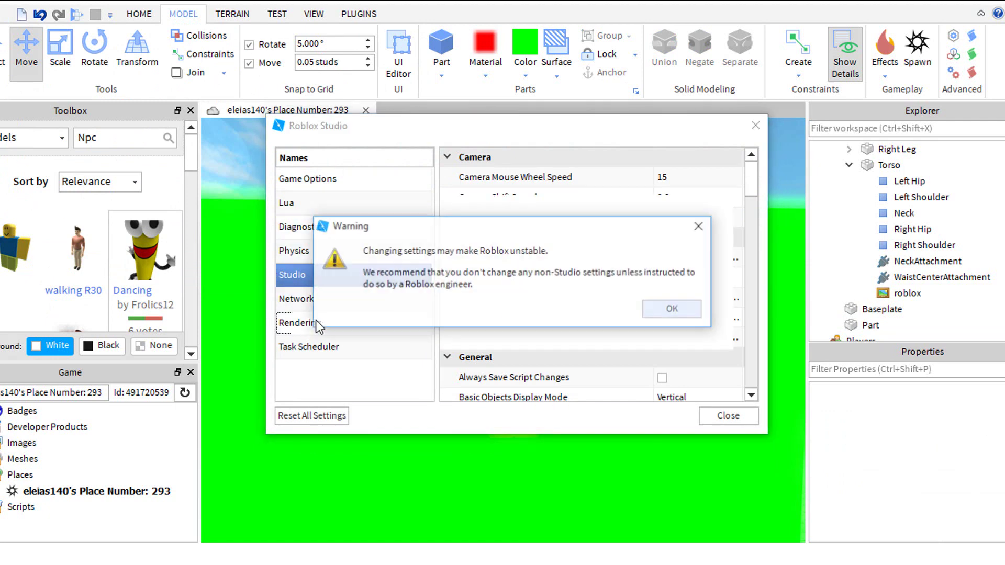
pyautogui.click(686, 313)
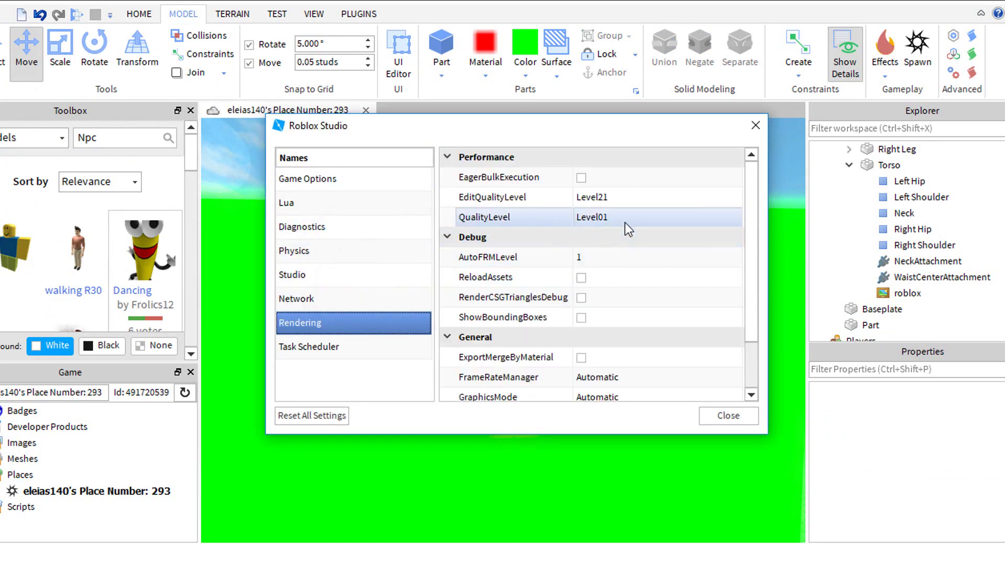
pyautogui.click(640, 199)
pyautogui.click(640, 200)
pyautogui.scroll(4, 619, 216)
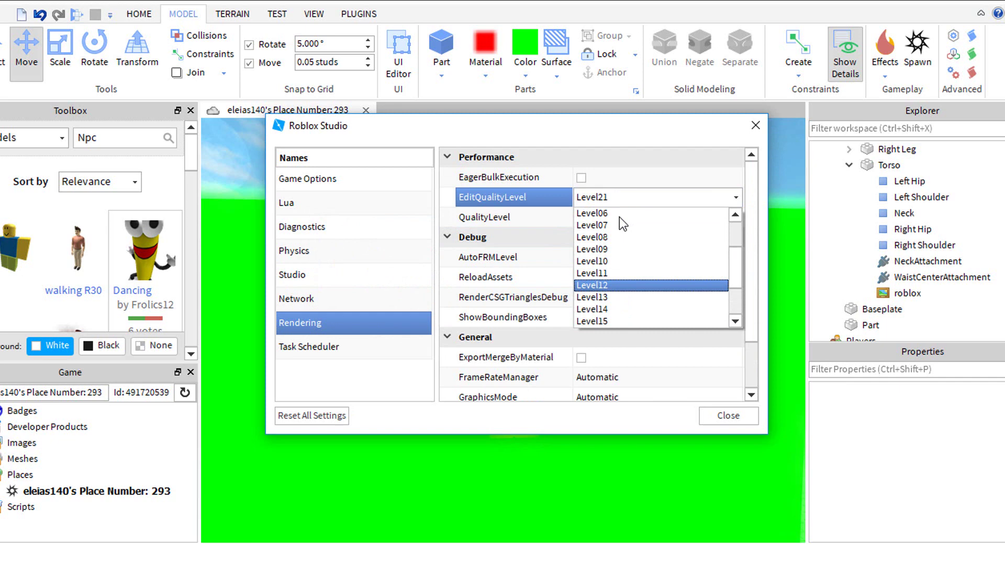
pyautogui.click(628, 225)
# - Choose Level01 for the rendering QualityLevel and close the settings
pyautogui.click(623, 220)
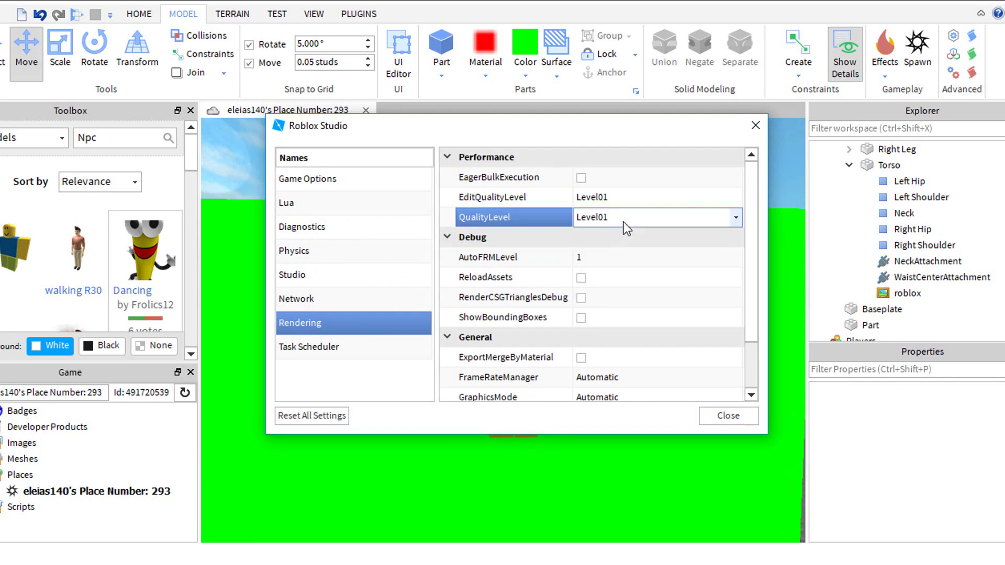
pyautogui.click(612, 219)
pyautogui.click(611, 245)
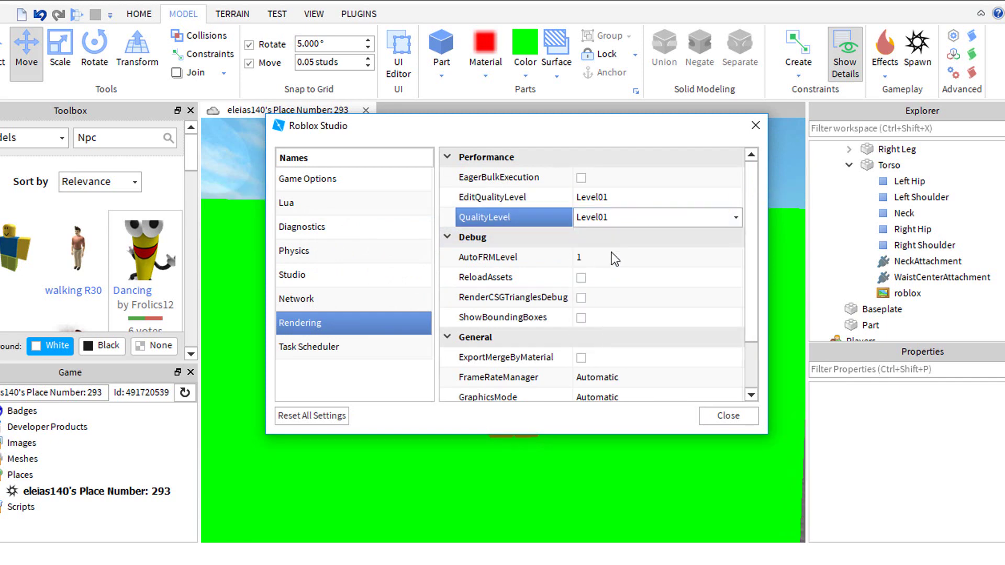
pyautogui.click(744, 419)
pyautogui.click(632, 297)
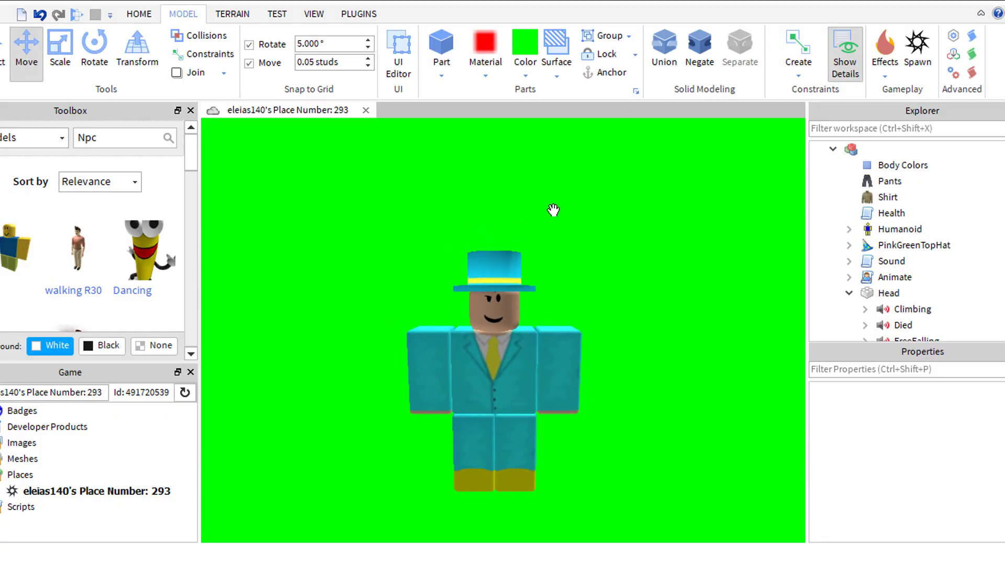
# - Rotate the character's Left Arm slightly and raise it beside the head into a waving position
pyautogui.click(888, 293)
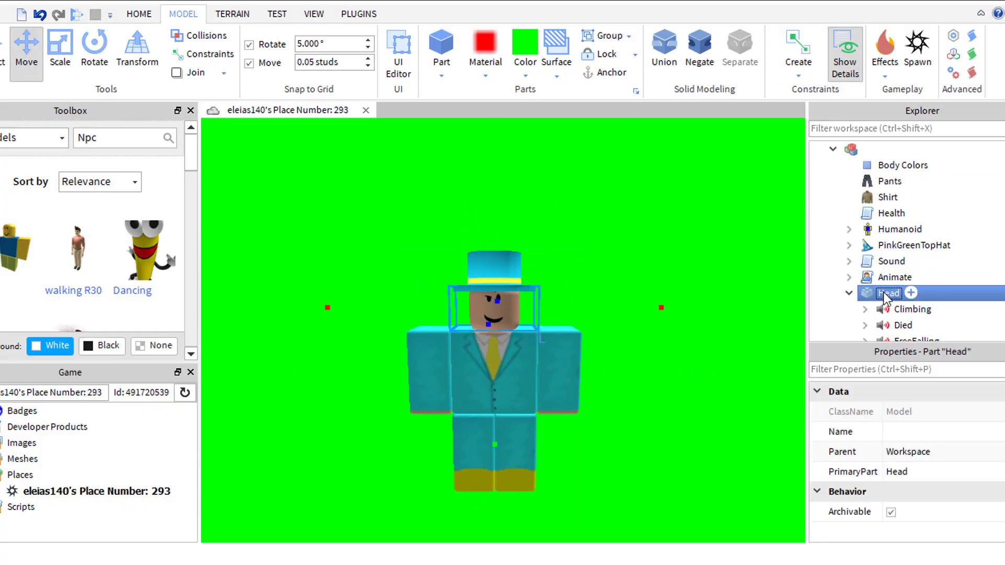
pyautogui.scroll(-6, 900, 251)
pyautogui.click(894, 261)
pyautogui.click(94, 50)
pyautogui.moveTo(537, 410); pyautogui.dragTo(549, 413)
pyautogui.click(26, 49)
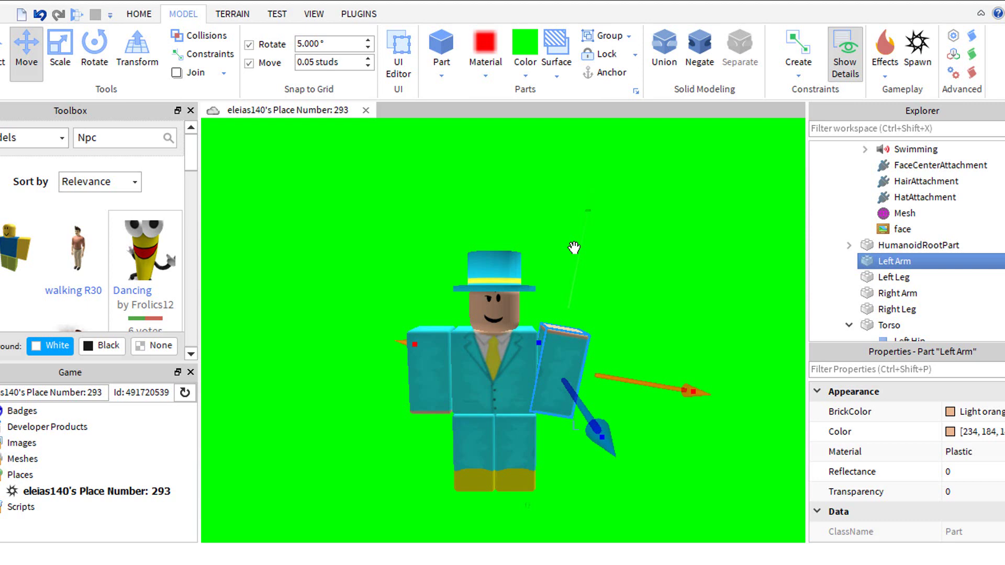
pyautogui.moveTo(574, 250); pyautogui.dragTo(584, 202)
pyautogui.moveTo(675, 340); pyautogui.dragTo(670, 336)
# - Tilt the character's Right Arm slightly outward from the torso
pyautogui.click(895, 293)
pyautogui.click(94, 50)
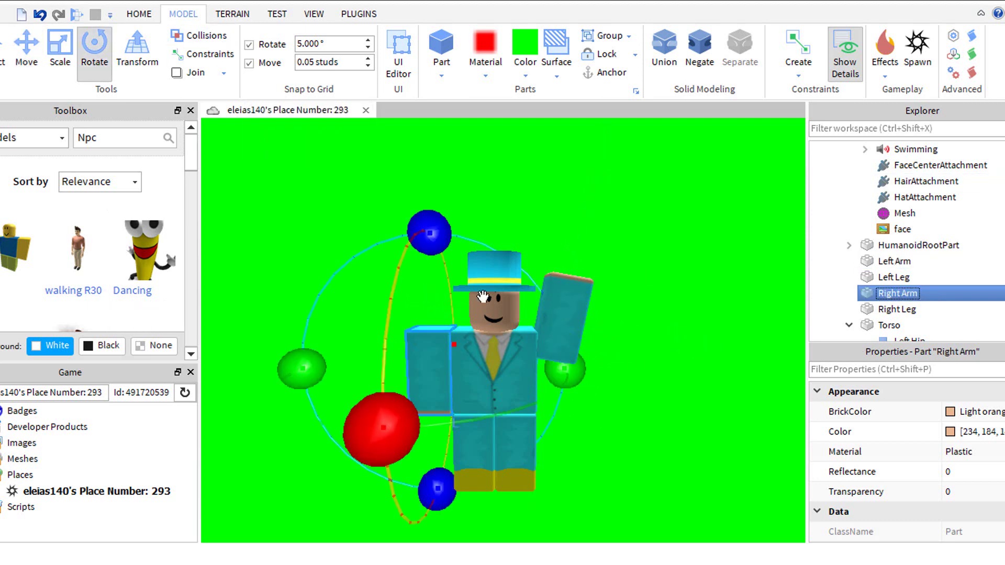
pyautogui.moveTo(429, 231); pyautogui.dragTo(442, 233)
pyautogui.click(26, 50)
pyautogui.click(892, 262)
pyautogui.click(890, 292)
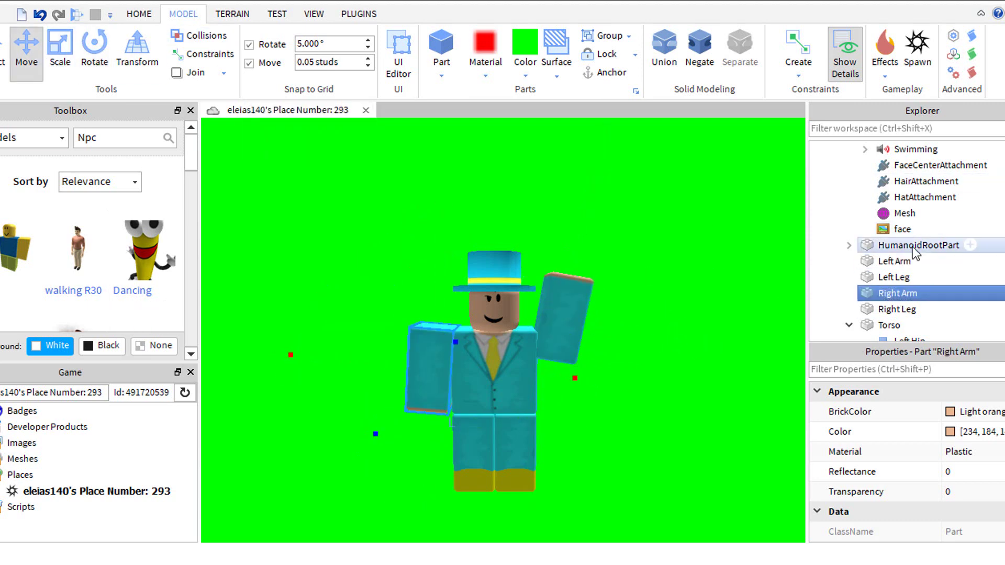
pyautogui.click(896, 309)
pyautogui.click(635, 213)
# - Tilt the Head and PinkGreenTopHat together slightly to one side and shift them to sit over the neck
pyautogui.moveTo(634, 213); pyautogui.dragTo(586, 196, button='right')
pyautogui.click(375, 136)
pyautogui.moveTo(375, 136); pyautogui.dragTo(335, 140, button='right')
pyautogui.scroll(7, 850, 335)
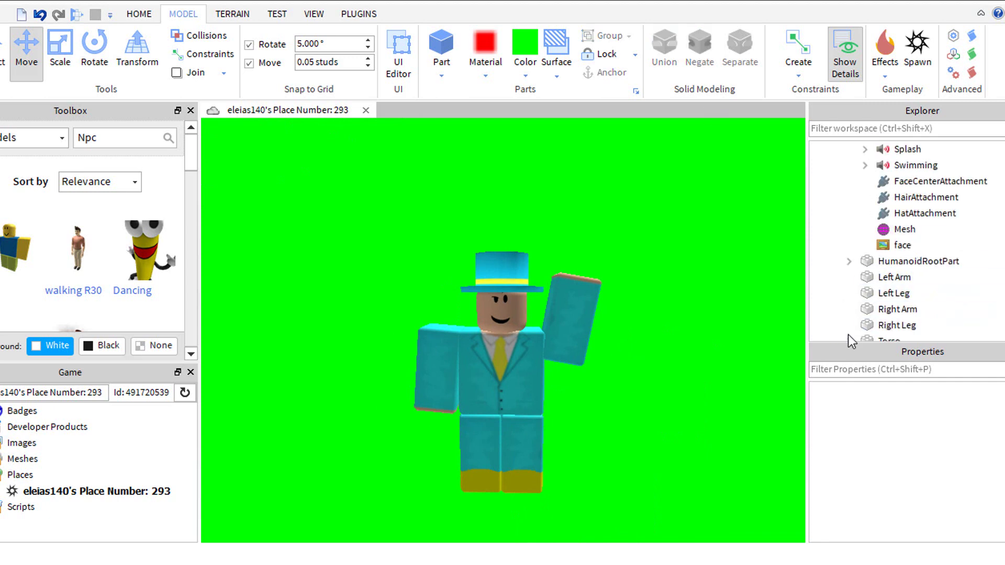
pyautogui.click(849, 212)
pyautogui.scroll(1, 858, 214)
pyautogui.click(870, 215)
pyautogui.keyDown('ctrl'); pyautogui.click(871, 261); pyautogui.keyUp('ctrl')
pyautogui.click(94, 50)
pyautogui.moveTo(487, 151); pyautogui.dragTo(477, 153)
pyautogui.click(26, 49)
pyautogui.moveTo(610, 296); pyautogui.dragTo(605, 296)
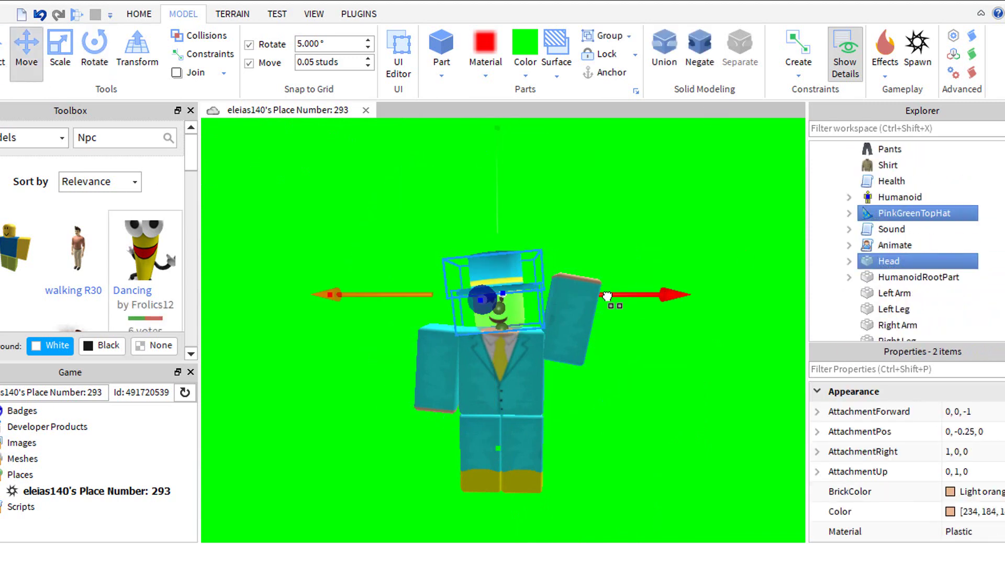
pyautogui.click(666, 384)
# - Rotate the character's Right Leg slightly outward so the legs stand apart
pyautogui.click(573, 324)
pyautogui.click(901, 325)
pyautogui.scroll(-2, 901, 319)
pyautogui.click(895, 293)
pyautogui.click(897, 277)
pyautogui.hotkey('ctrl', '4')
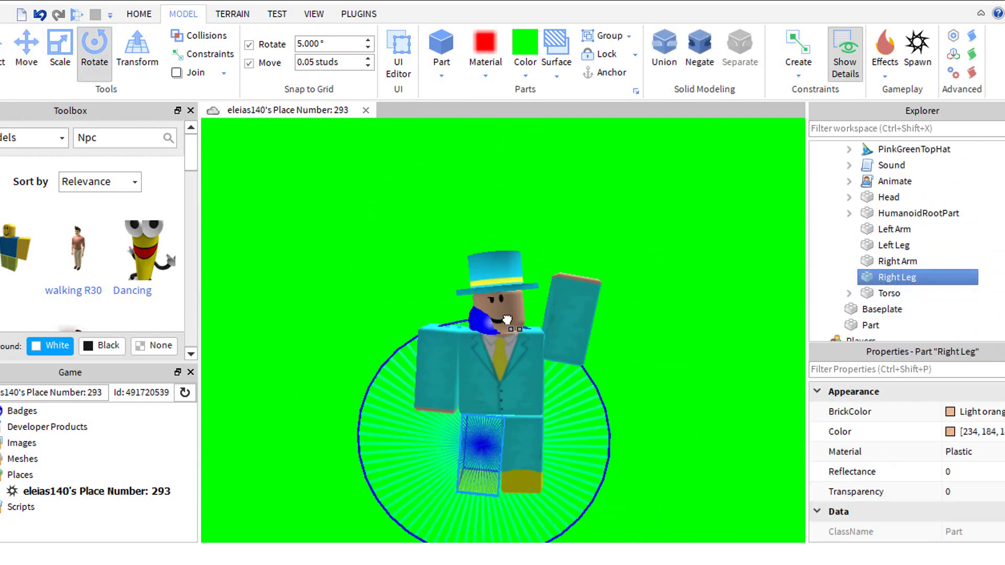
pyautogui.hotkey('ctrl', '2')
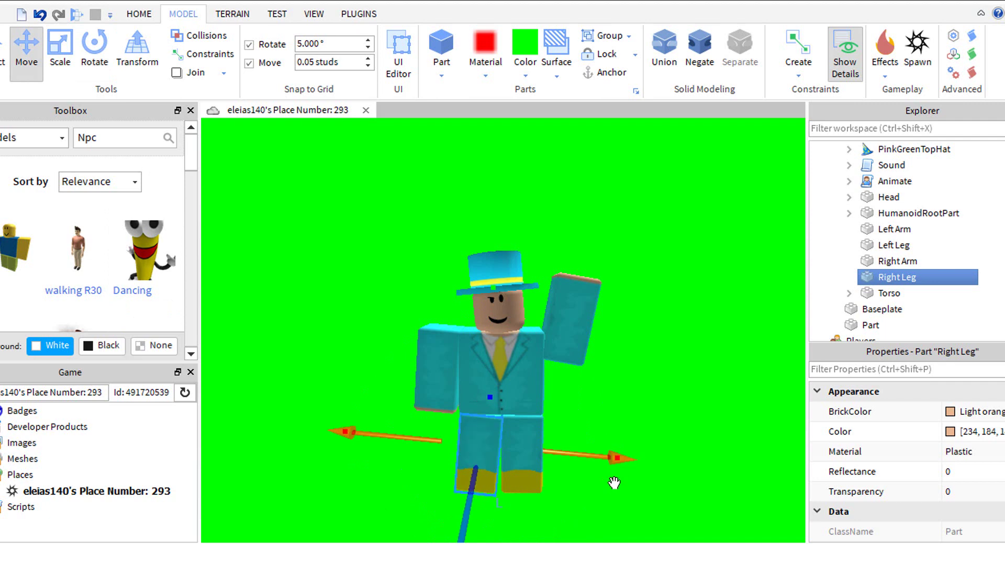
pyautogui.click(612, 482)
# - Search the model library for "light" and insert a yellow light block into the scene
pyautogui.click(131, 136)
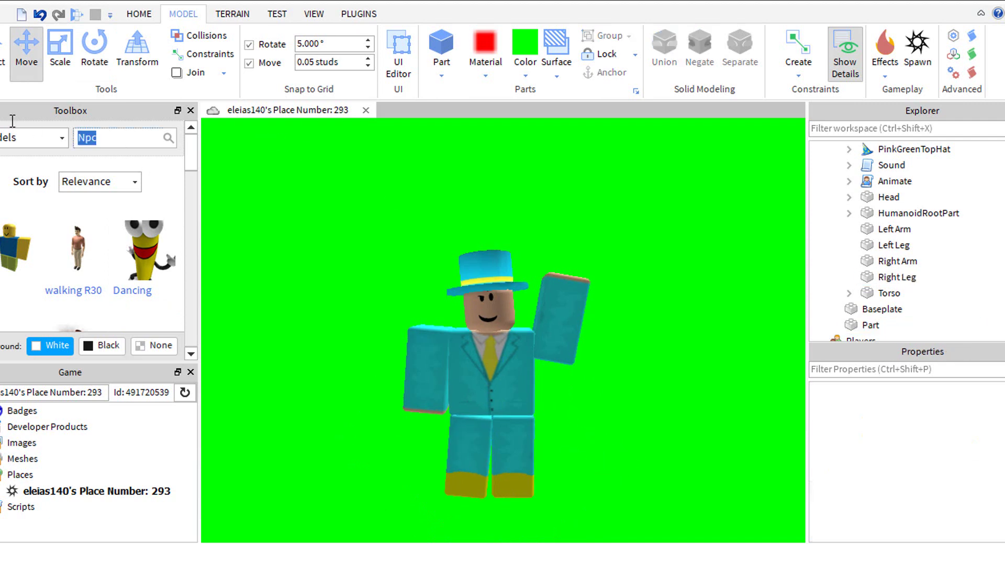
pyautogui.press('Return')
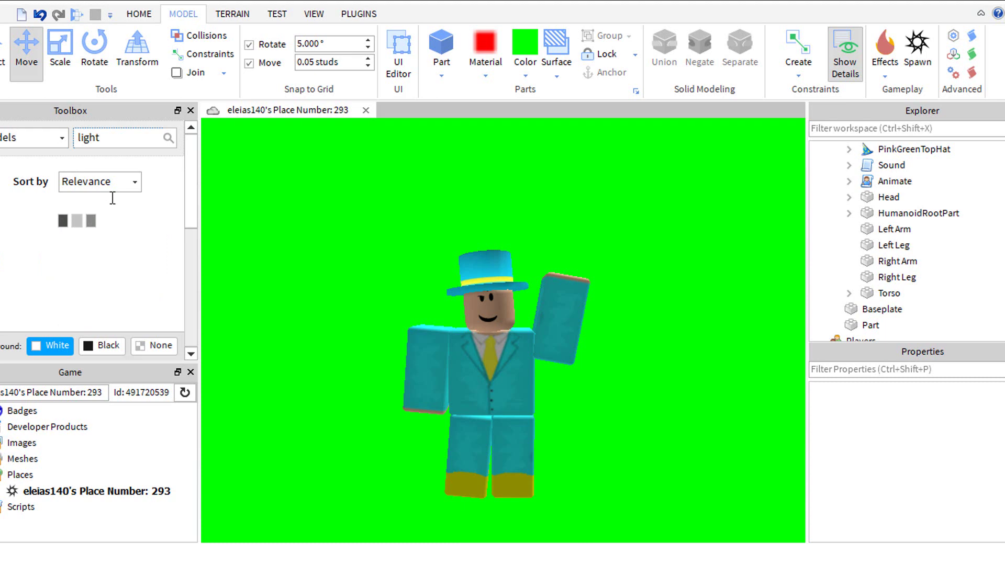
pyautogui.scroll(-10, 92, 204)
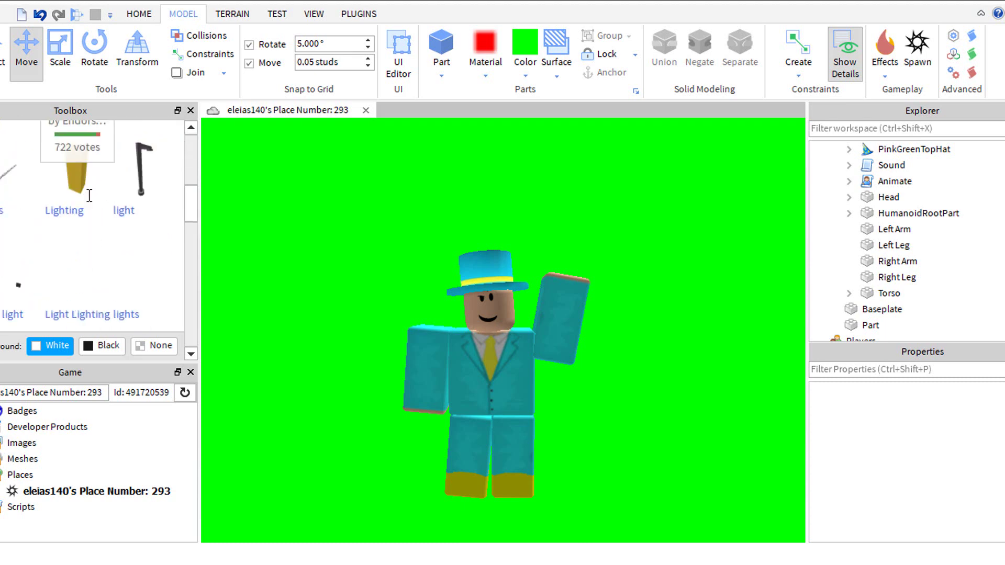
pyautogui.scroll(15, 92, 204)
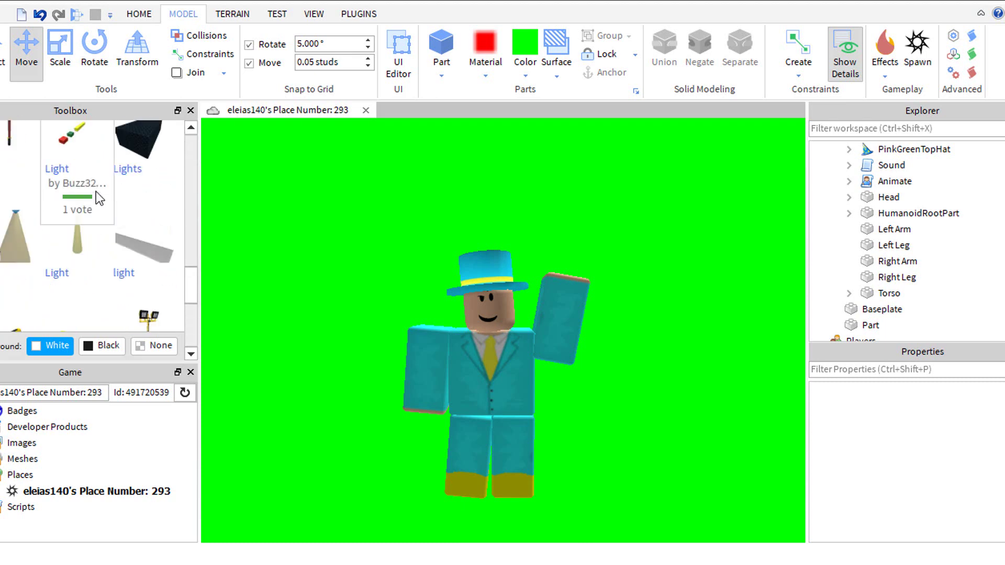
pyautogui.click(18, 250)
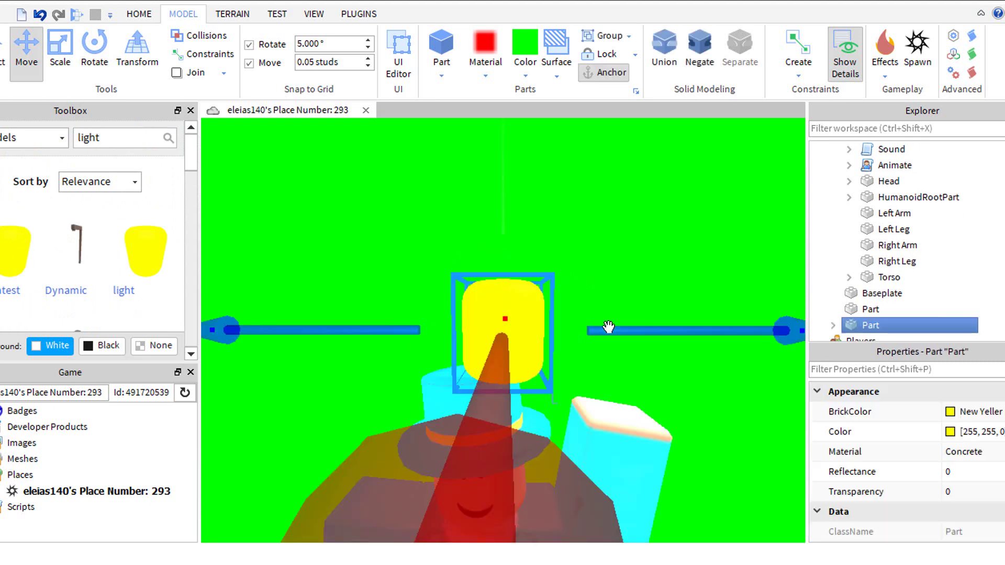
# - Move the yellow light block forward, away from the green wall, so it lights the character from the front
pyautogui.moveTo(580, 336); pyautogui.dragTo(563, 361, button='right')
pyautogui.click(961, 492)
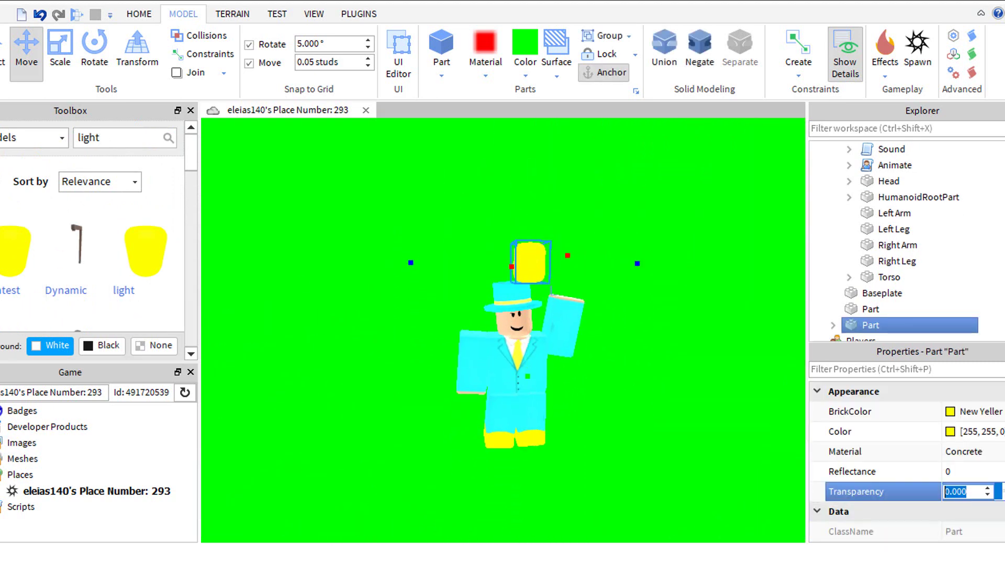
pyautogui.moveTo(487, 281); pyautogui.dragTo(466, 285, button='right')
pyautogui.scroll(-4, 466, 285)
pyautogui.moveTo(563, 255); pyautogui.dragTo(634, 263)
pyautogui.moveTo(635, 263); pyautogui.dragTo(560, 271, button='right')
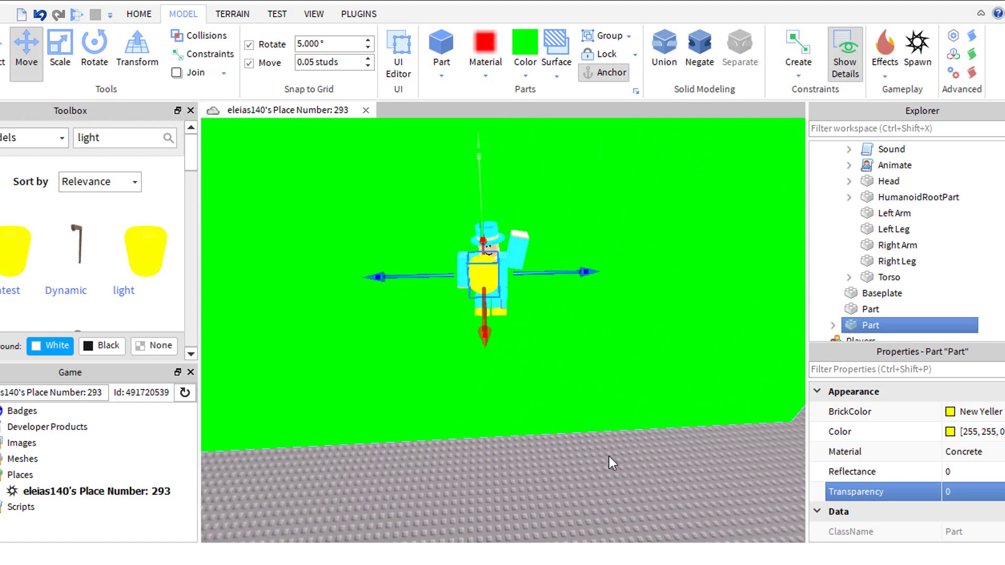
pyautogui.click(605, 482)
pyautogui.scroll(5, 604, 484)
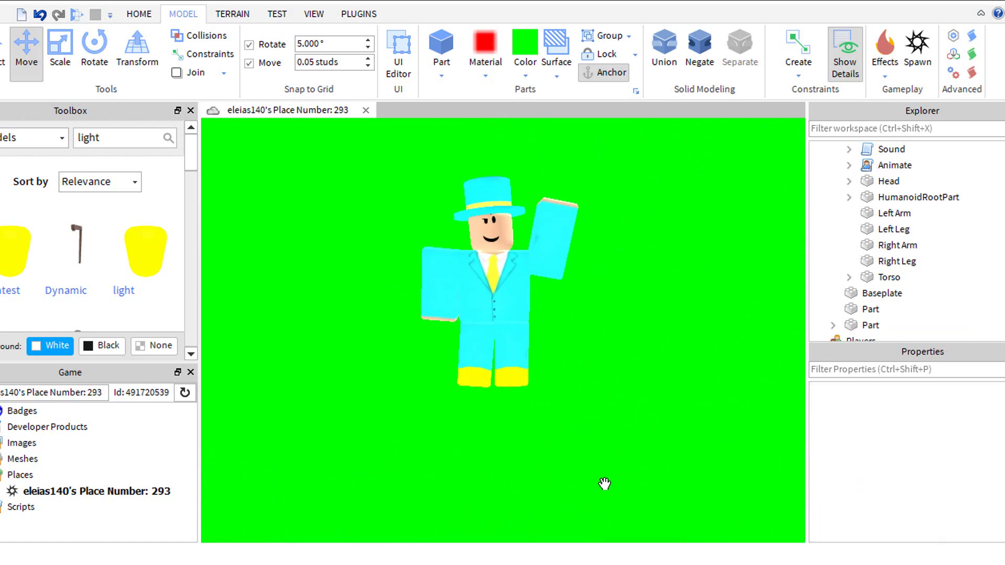
# - Frame the waving character more closely against the green wall and capture a screenshot of it
pyautogui.scroll(3, 605, 484)
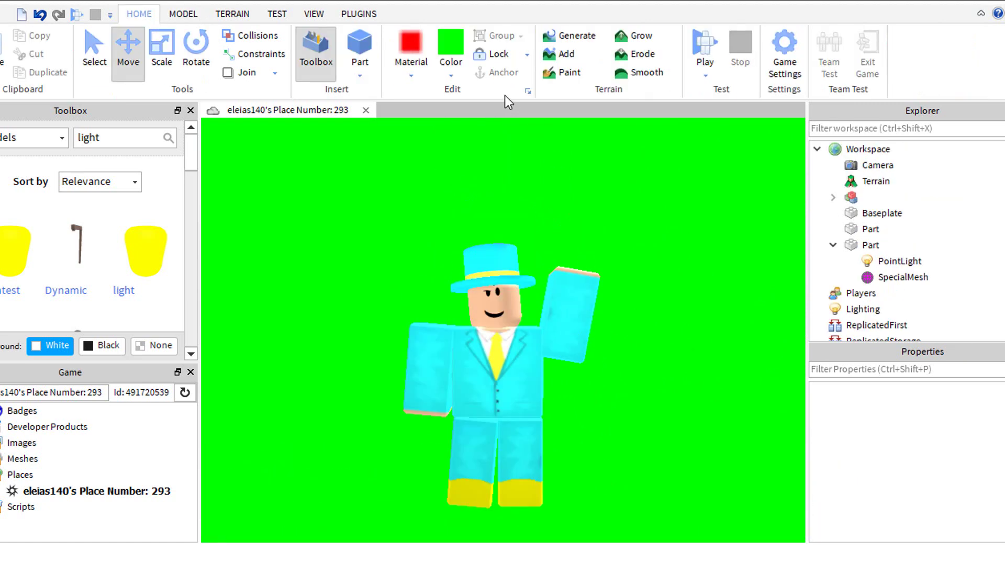
pyautogui.click(314, 15)
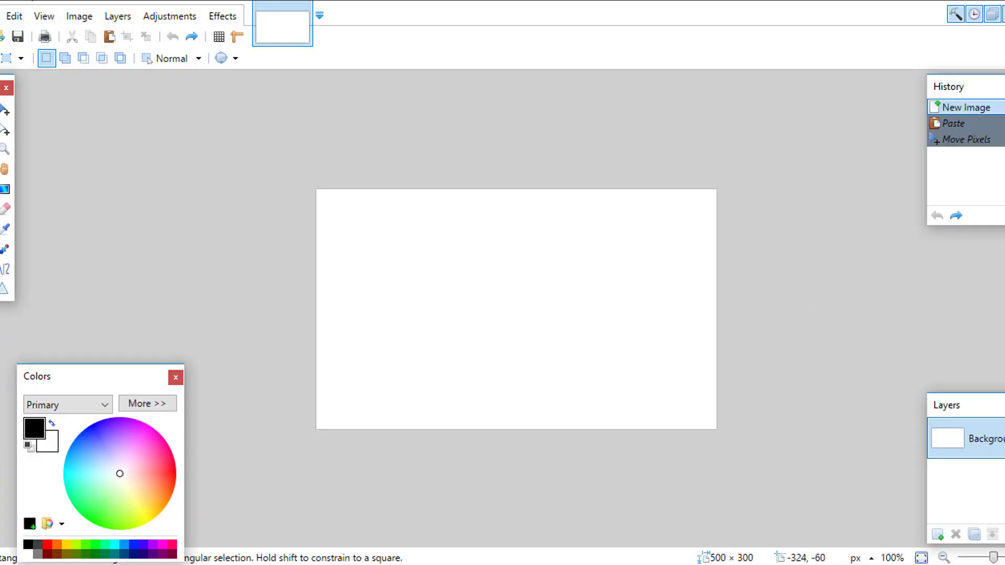
# - Switch to paint.net and open the image RobloxScreenShot20180111_170447410 from the Pictures > Roblox folder
pyautogui.click(1, 17)
pyautogui.click(11, 51)
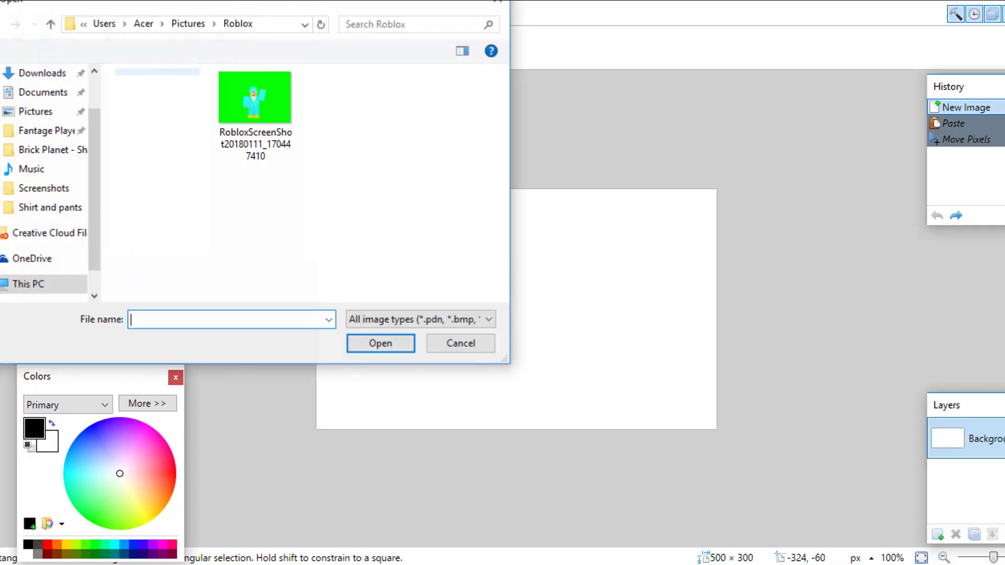
pyautogui.click(251, 105)
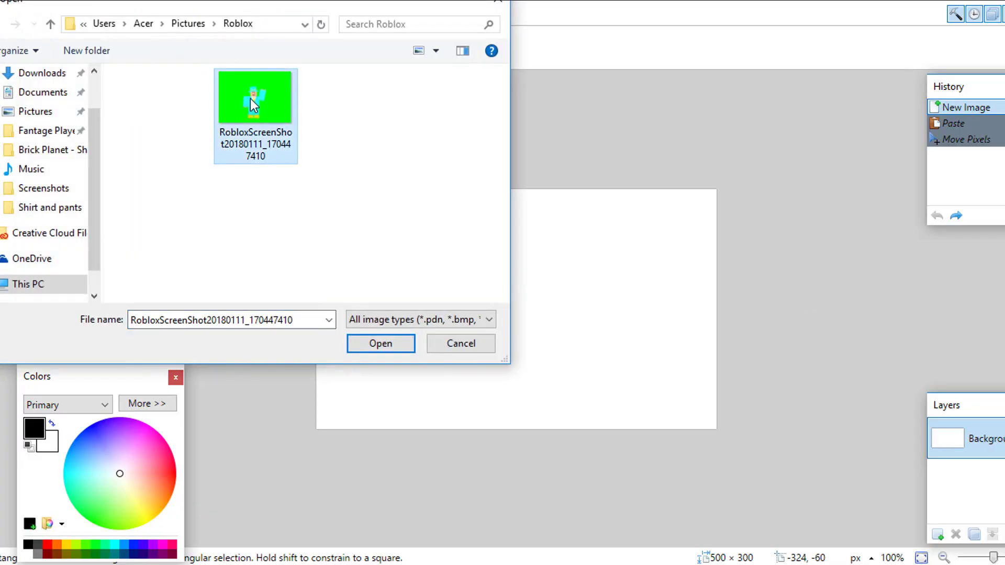
pyautogui.click(377, 343)
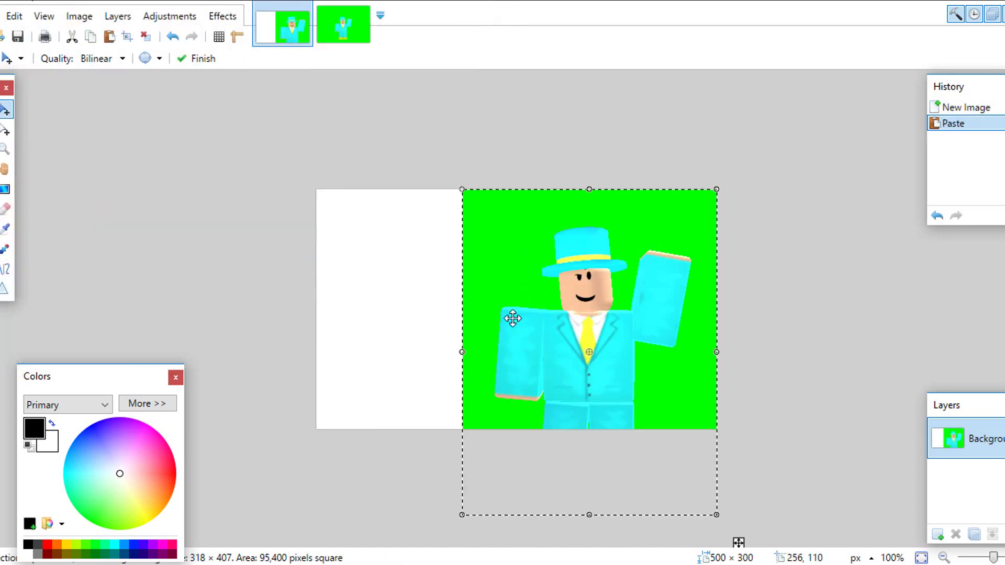
# - Place the pasted character image along the left side of the 500 × 300 canvas and deselect it
pyautogui.moveTo(511, 319); pyautogui.dragTo(381, 358)
pyautogui.moveTo(381, 358); pyautogui.dragTo(372, 348)
pyautogui.hotkey('ctrl', 'd')
# - Select the green background around the character with the Magic Wand at 66% tolerance and erase it
pyautogui.click(0, 172)
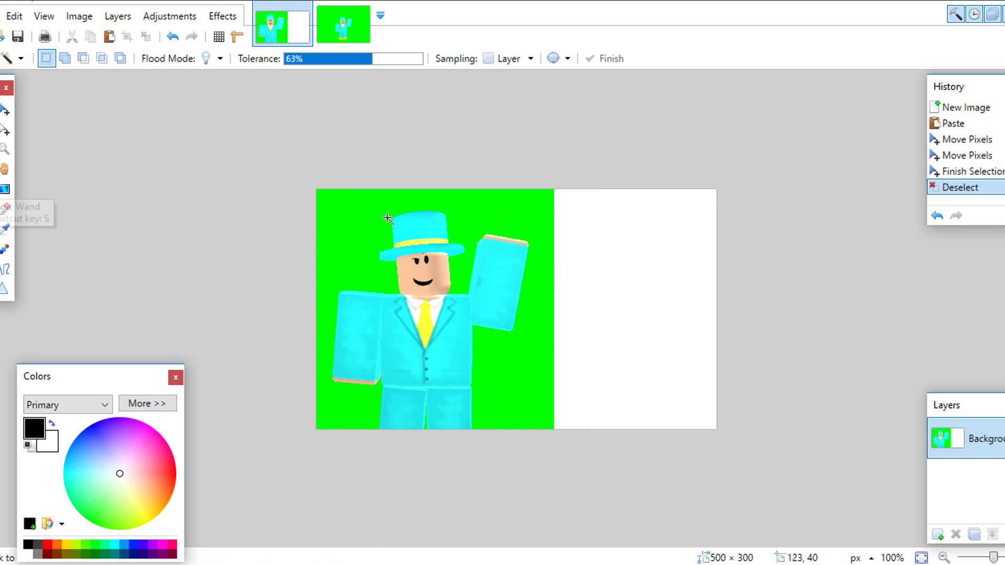
pyautogui.click(365, 216)
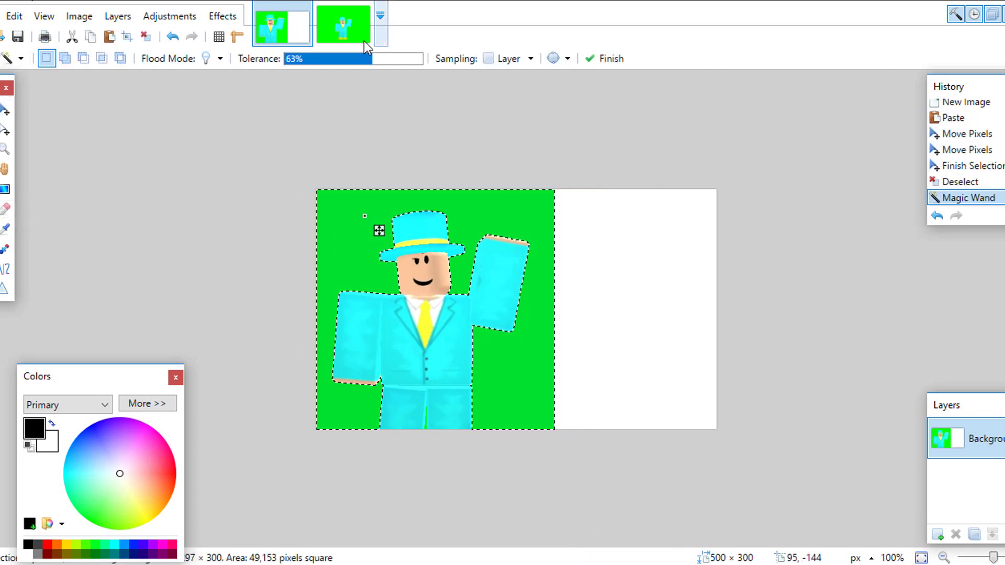
pyautogui.moveTo(383, 62); pyautogui.dragTo(376, 61)
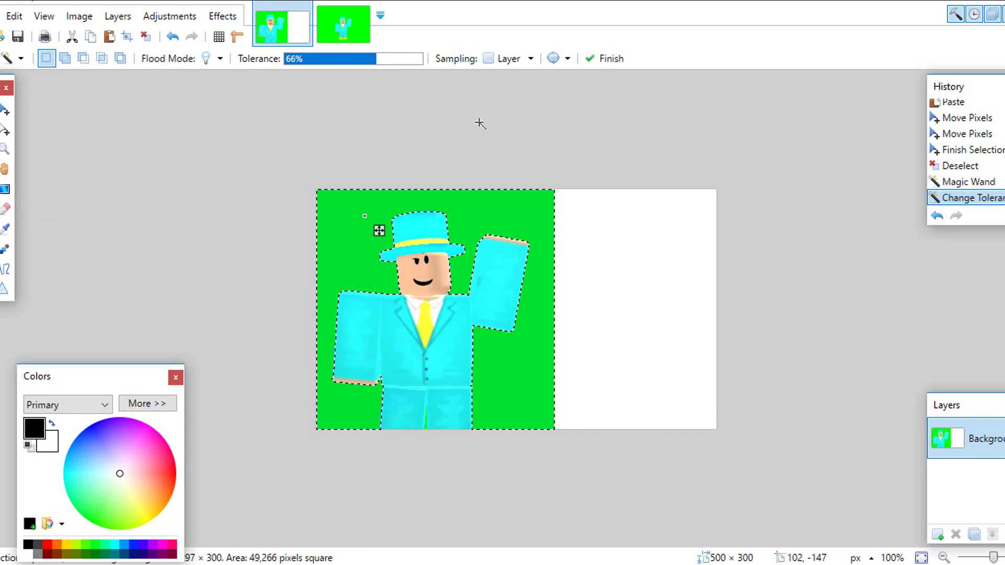
pyautogui.press('Delete')
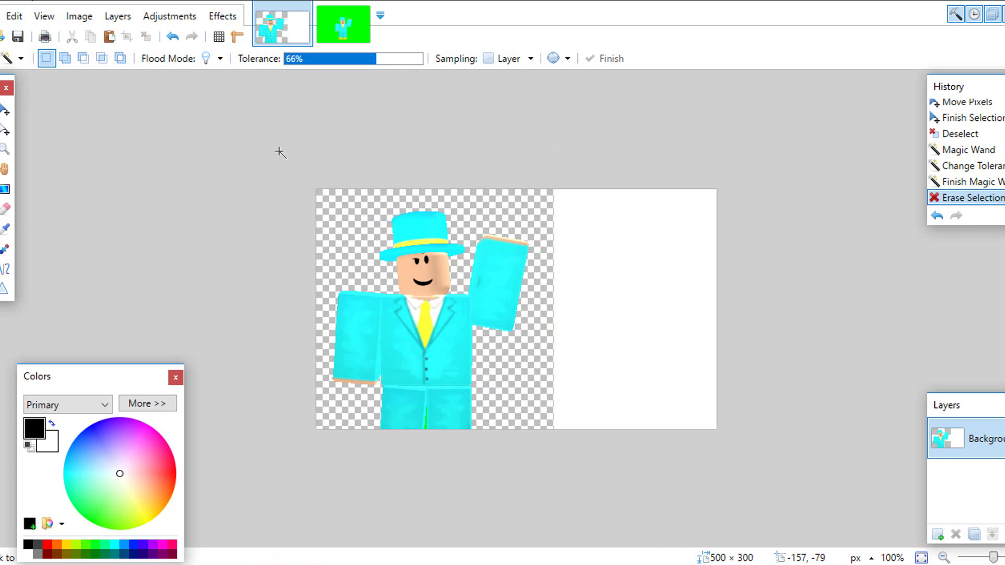
# - Select the white area beside the character with a rectangular selection and erase it to transparency
pyautogui.press('s')
pyautogui.moveTo(580, 187); pyautogui.dragTo(546, 124)
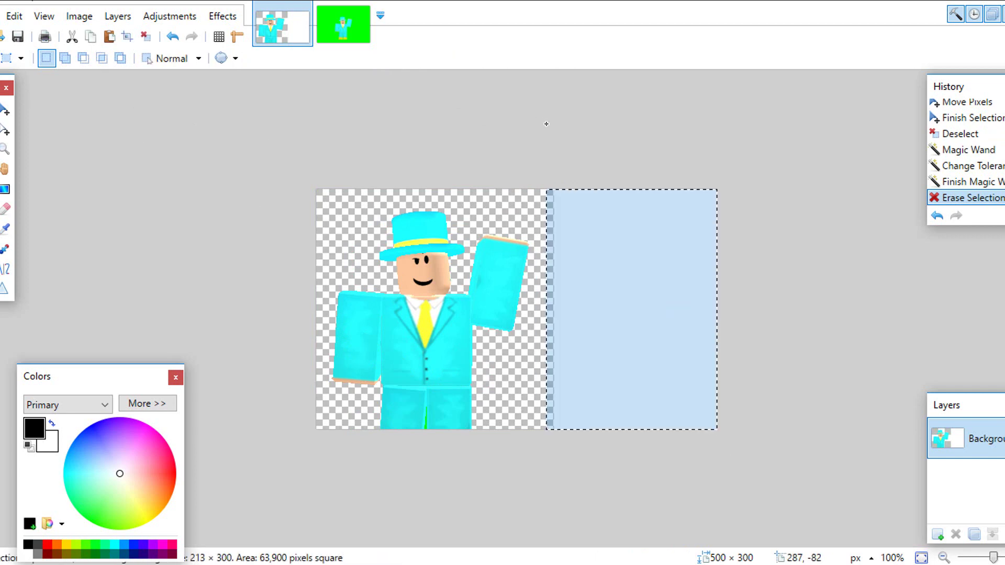
pyautogui.press('Delete')
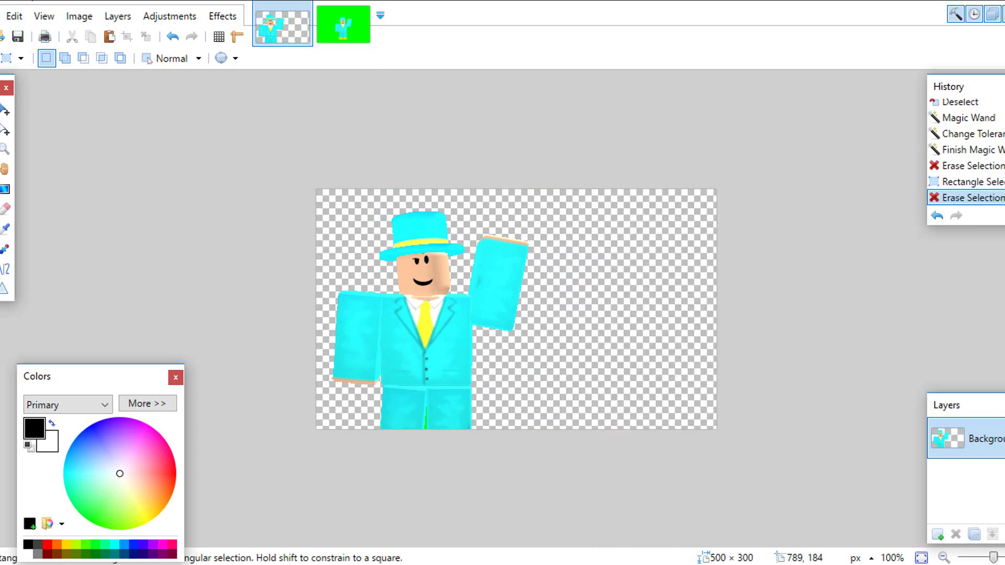
# - Add a new layer and sample two cyan shades from the character's suit as the primary and secondary colours
pyautogui.hotkey('ctrl', 'shift', 'n')
pyautogui.press('k')
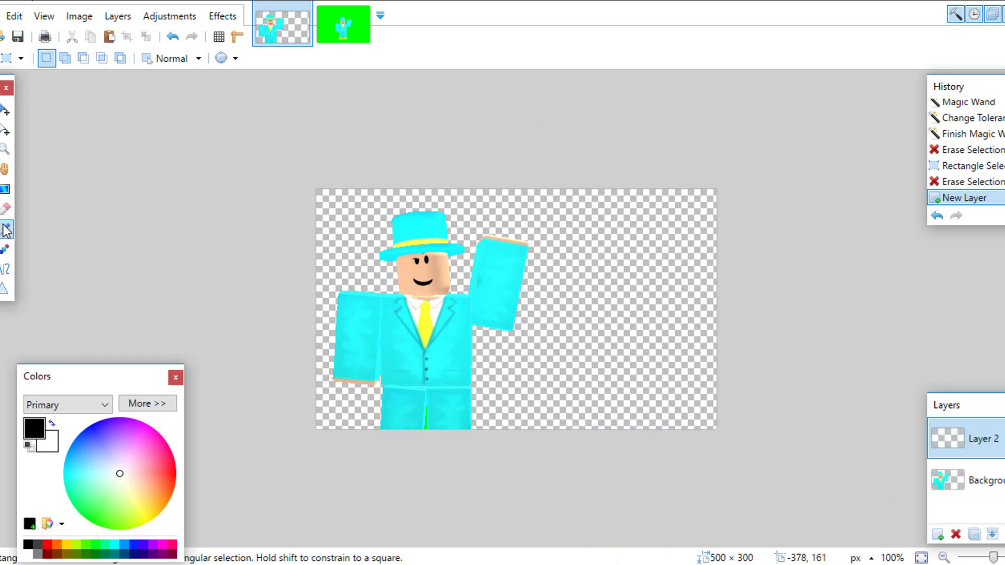
pyautogui.click(358, 364)
pyautogui.hotkey('alt', 'pagedown')
pyautogui.click(360, 361)
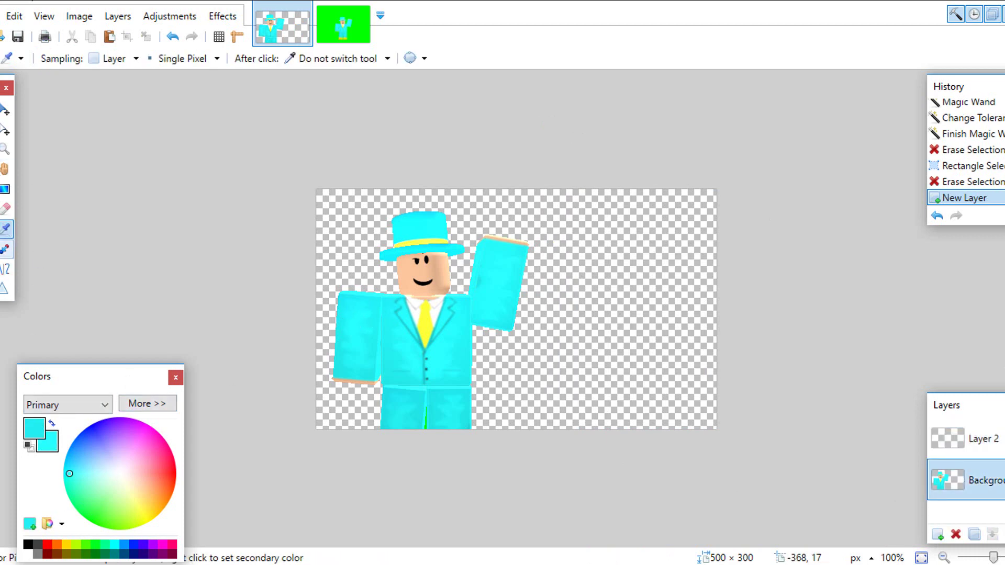
pyautogui.press('g')
pyautogui.moveTo(428, 319); pyautogui.dragTo(617, 413)
pyautogui.hotkey('ctrl', 'z')
# - Fill Layer 2 with a conical gradient of the two cyan shades and move it beneath the character's layer
pyautogui.hotkey('alt', 'pageup')
pyautogui.moveTo(419, 318); pyautogui.dragTo(544, 371)
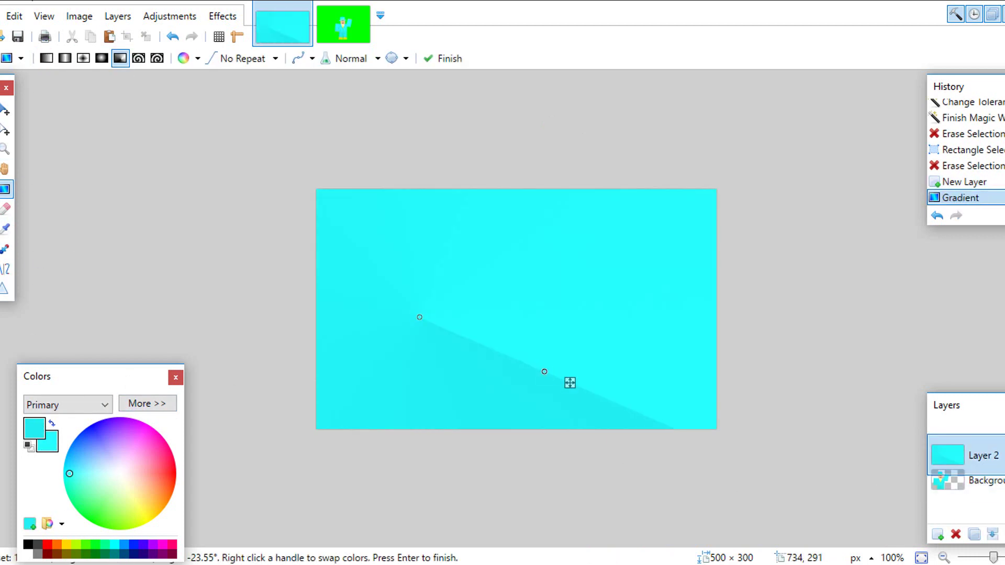
pyautogui.moveTo(984, 455); pyautogui.dragTo(983, 481)
# - Redraw the conical gradient on Layer 2 with its edge running diagonally down from beside the hat to the canvas's right side
pyautogui.moveTo(432, 321)
pyautogui.mouseDown()
pyautogui.moveTo(529, 370)
pyautogui.moveTo(663, 294)
pyautogui.moveTo(594, 266)
pyautogui.mouseUp()
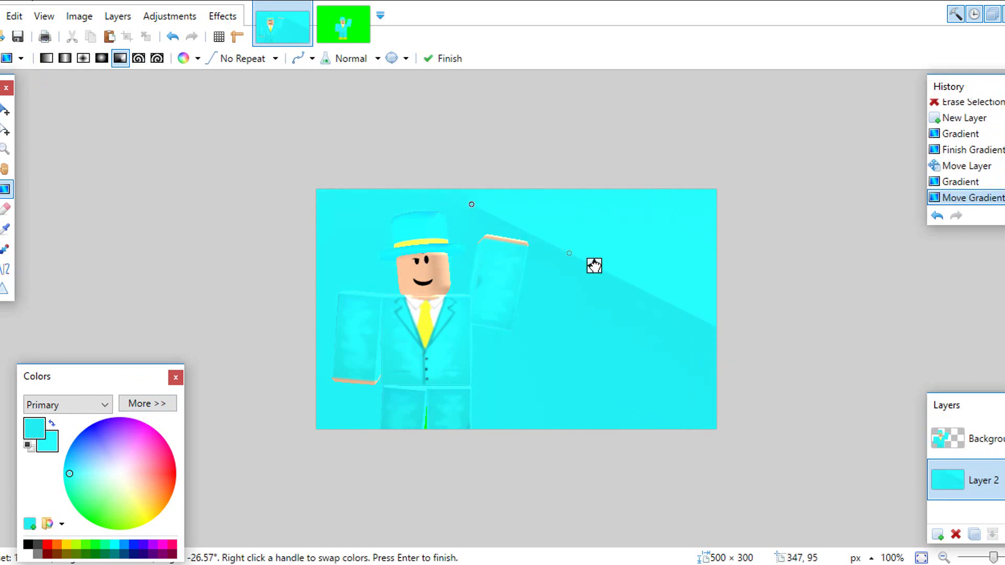
pyautogui.moveTo(415, 173); pyautogui.dragTo(416, 175)
pyautogui.moveTo(416, 175); pyautogui.dragTo(466, 207)
pyautogui.moveTo(618, 274); pyautogui.dragTo(635, 270)
pyautogui.moveTo(634, 270); pyautogui.dragTo(629, 291)
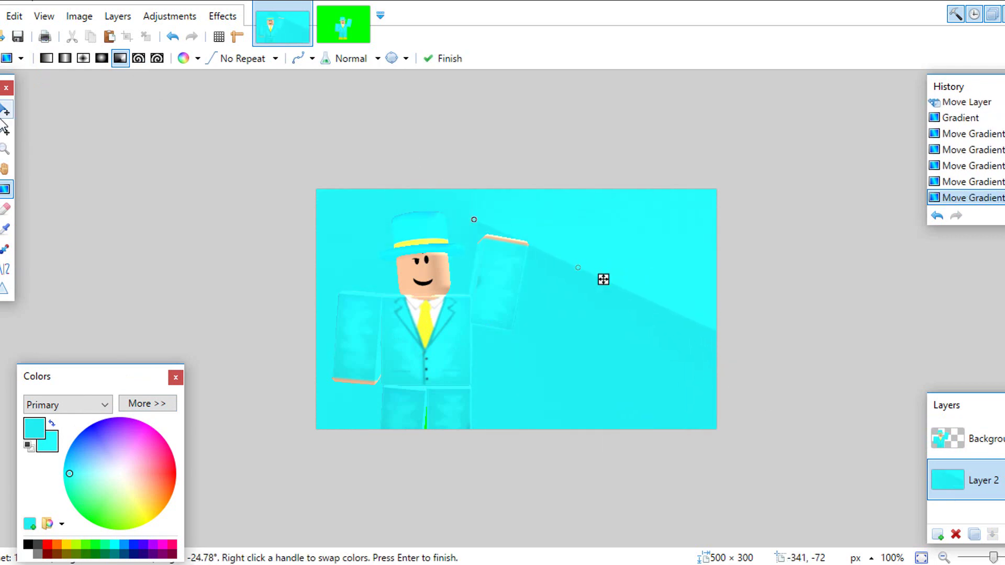
# - Add a new layer for text and move it above the character's layer
pyautogui.click(2, 111)
pyautogui.click(1, 268)
pyautogui.click(936, 534)
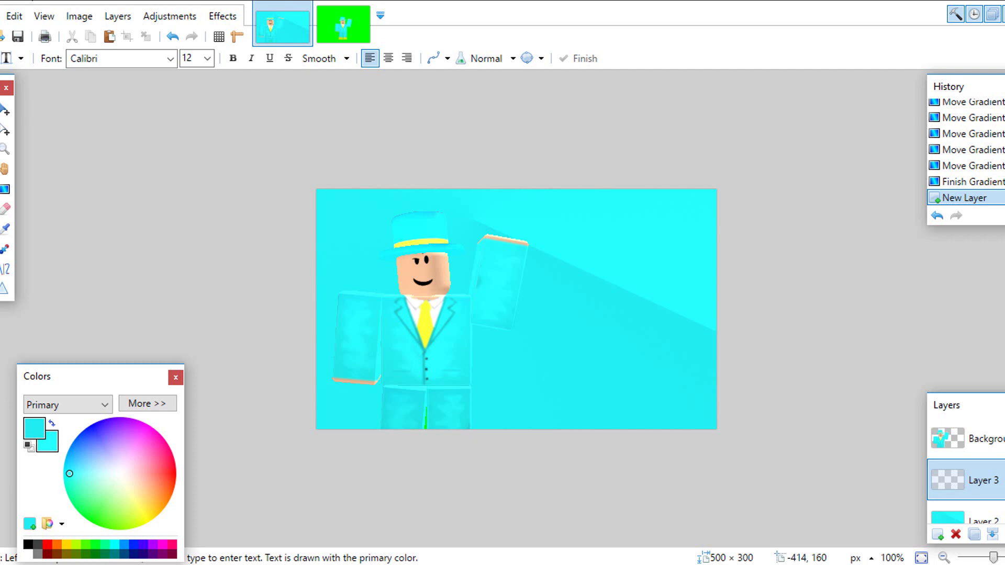
pyautogui.moveTo(963, 480); pyautogui.dragTo(963, 438)
# - Try to select the leftover green sliver between the character's legs with the Magic Wand on Layer 3
pyautogui.click(466, 321)
pyautogui.click(0, 111)
pyautogui.click(4, 149)
pyautogui.moveTo(363, 397); pyautogui.dragTo(501, 450)
pyautogui.scroll(-3, 501, 450)
pyautogui.click(1, 169)
pyautogui.click(464, 326)
pyautogui.moveTo(354, 60); pyautogui.dragTo(293, 59)
pyautogui.click(291, 58)
# - Select the green sliver between the legs on the Background layer with the Magic Wand at about 65% tolerance and erase it
pyautogui.click(958, 466)
pyautogui.doubleClick(465, 303)
pyautogui.moveTo(369, 61)
pyautogui.mouseDown()
pyautogui.moveTo(401, 61)
pyautogui.moveTo(376, 63)
pyautogui.mouseUp()
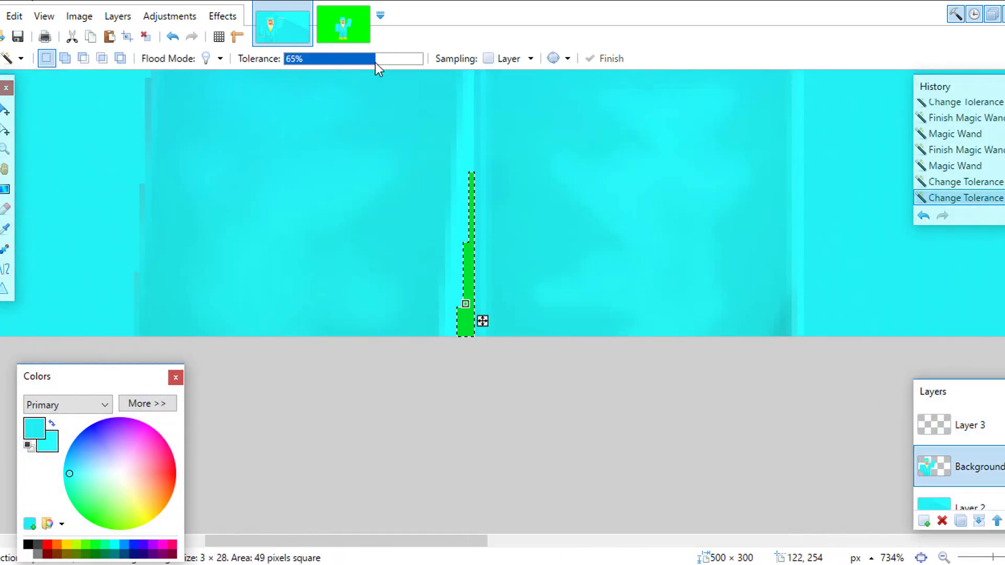
pyautogui.click(375, 63)
pyautogui.press('Delete')
pyautogui.click(4, 149)
pyautogui.rightClick(273, 194)
pyautogui.rightClick(273, 193)
pyautogui.rightClick(273, 193)
pyautogui.hotkey('ctrl', 'b')
pyautogui.hotkey('ctrl', '0')
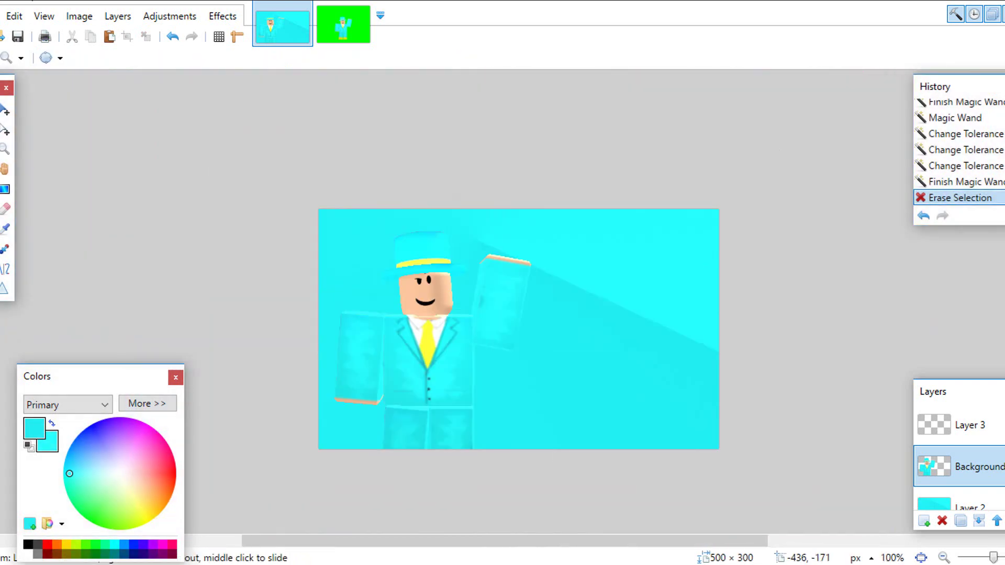
# - Start a text object on Layer 3 and set its font to Lato Black, size 26
pyautogui.press('t')
pyautogui.click(969, 425)
pyautogui.click(467, 388)
pyautogui.click(207, 58)
pyautogui.click(193, 208)
pyautogui.click(170, 59)
pyautogui.moveTo(299, 281); pyautogui.dragTo(293, 112)
pyautogui.scroll(-1, 292, 230)
pyautogui.click(262, 287)
pyautogui.click(168, 59)
pyautogui.click(253, 251)
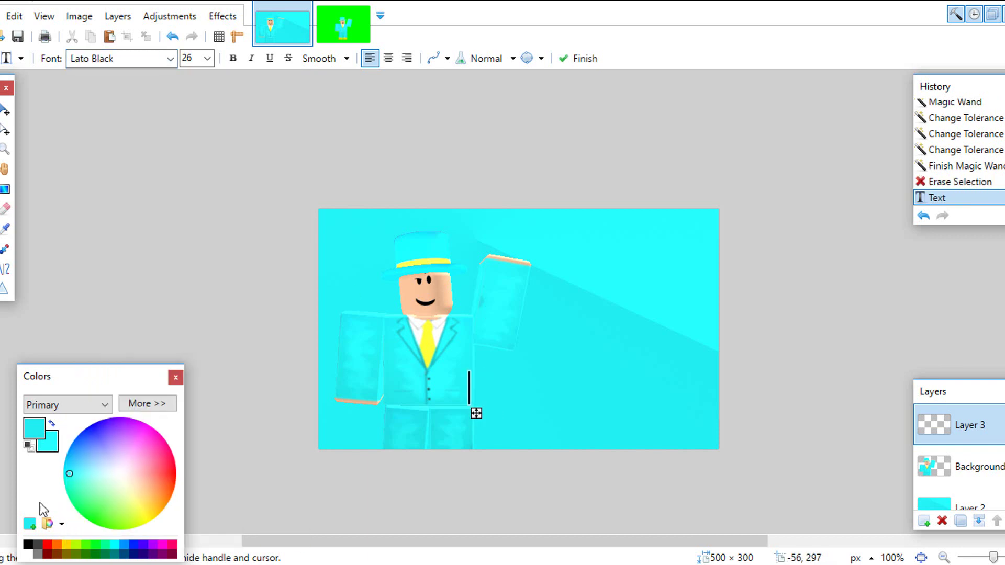
# - Darken the primary colour to teal 1CCCCC for the text, testing it with a few letters
pyautogui.click(133, 406)
pyautogui.click(137, 403)
pyautogui.write('ds')
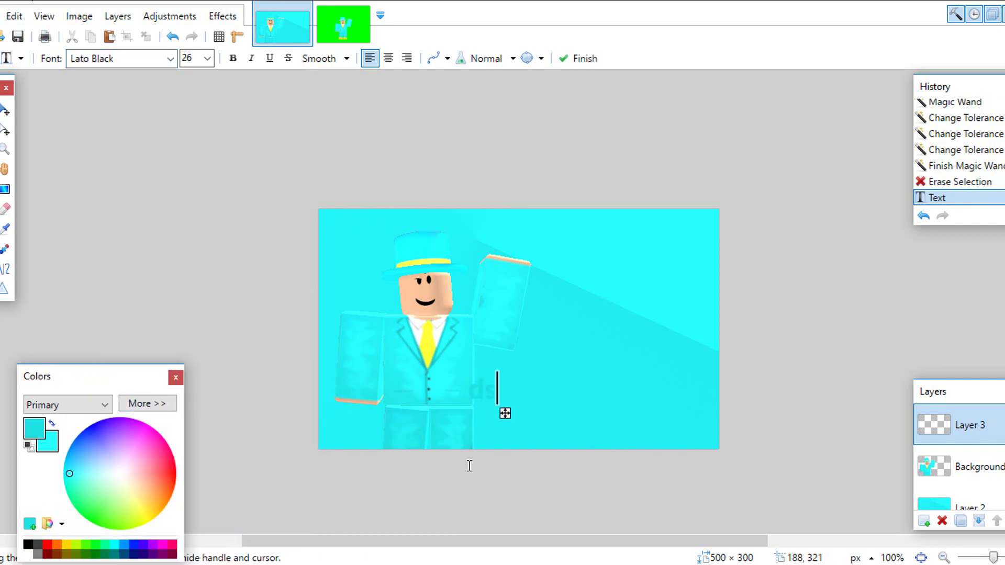
pyautogui.click(146, 405)
pyautogui.moveTo(263, 543); pyautogui.dragTo(257, 543)
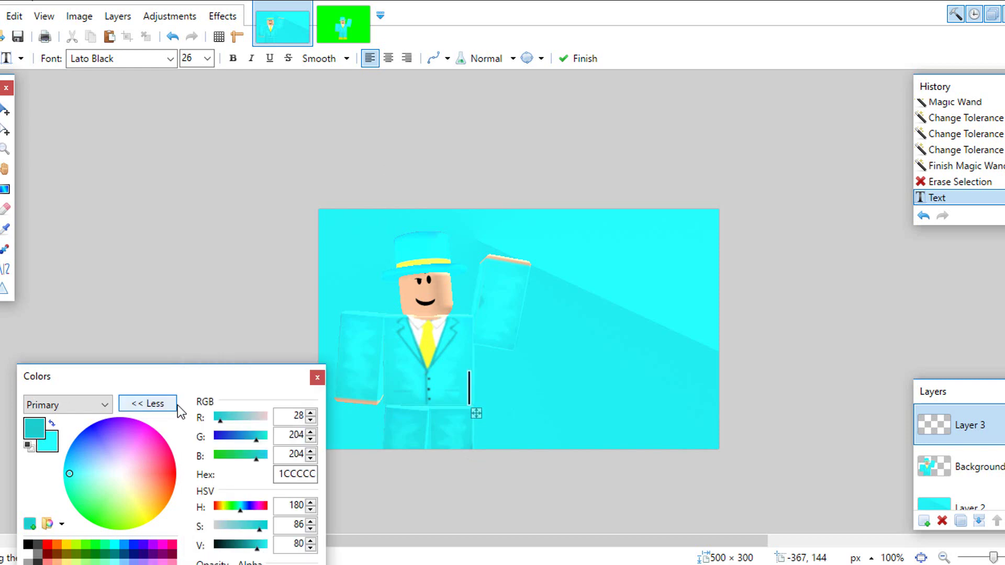
pyautogui.click(175, 407)
pyautogui.write('How to make a')
pyautogui.moveTo(663, 413); pyautogui.dragTo(633, 403)
pyautogui.write('For beginners!')
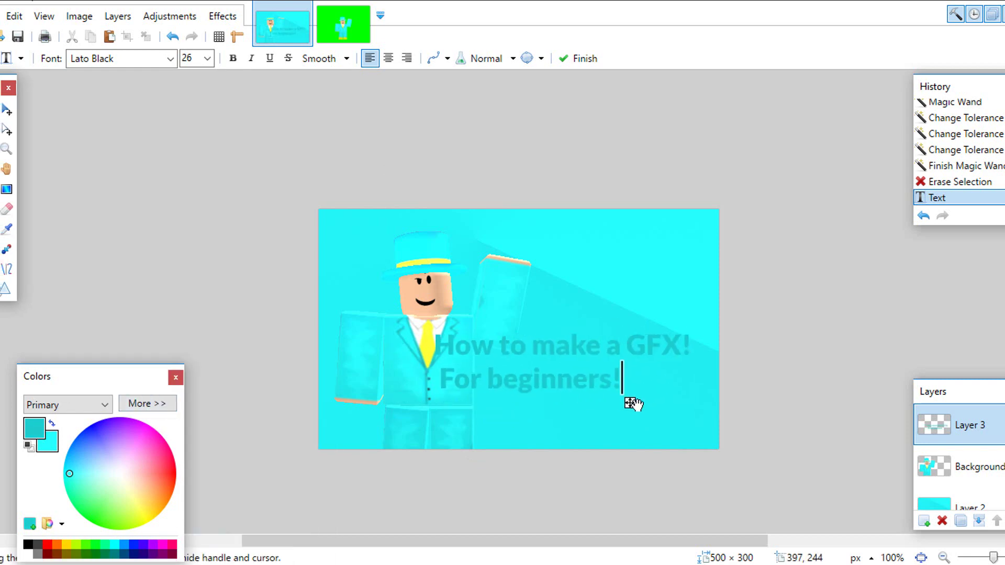
pyautogui.hotkey('ctrl', 'a')
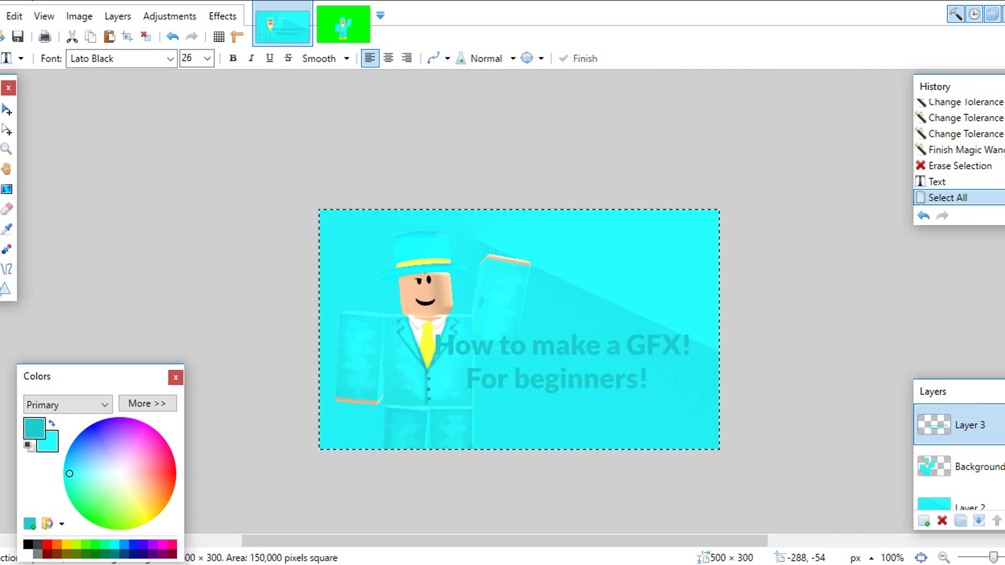
pyautogui.hotkey('ctrl', 'z')
pyautogui.hotkey('ctrl', 'z')
# - Write the title "How to make a GFX for beginners" on two centred lines over the character
pyautogui.click(483, 355)
pyautogui.write('How to')
pyautogui.click(394, 65)
pyautogui.write('a GFX for beginners')
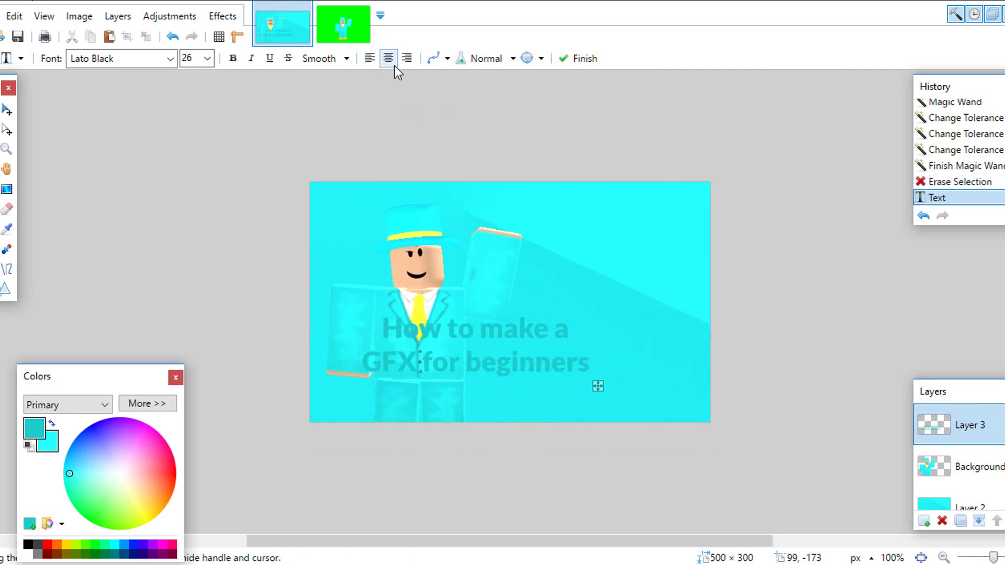
# - Enlarge the title text and place it across the lower right part of the canvas, then deselect it
pyautogui.moveTo(597, 386)
pyautogui.mouseDown()
pyautogui.moveTo(708, 368)
pyautogui.moveTo(474, 284)
pyautogui.moveTo(415, 282)
pyautogui.mouseUp()
pyautogui.click(0, 110)
pyautogui.click(6, 109)
pyautogui.moveTo(692, 363)
pyautogui.keyDown('shift'); pyautogui.mouseDown()
pyautogui.moveTo(794, 401)
pyautogui.moveTo(750, 406)
pyautogui.mouseUp(); pyautogui.keyUp('shift')
pyautogui.moveTo(372, 287)
pyautogui.keyDown('shift'); pyautogui.mouseDown()
pyautogui.moveTo(402, 279)
pyautogui.moveTo(344, 281)
pyautogui.moveTo(366, 285)
pyautogui.mouseUp(); pyautogui.keyUp('shift')
pyautogui.click(0, 109)
pyautogui.click(725, 228)
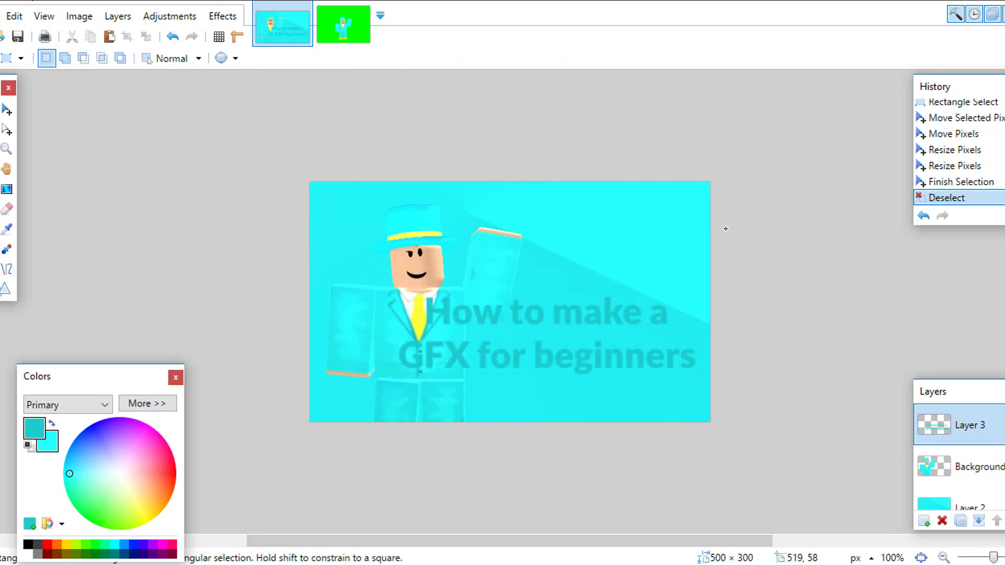
# - Start a caption near the canvas's lower-left corner in a darker teal with the Segoe UI Black font, size 14
pyautogui.click(0, 269)
pyautogui.click(325, 404)
pyautogui.click(147, 403)
pyautogui.click(244, 543)
pyautogui.click(149, 403)
pyautogui.click(170, 58)
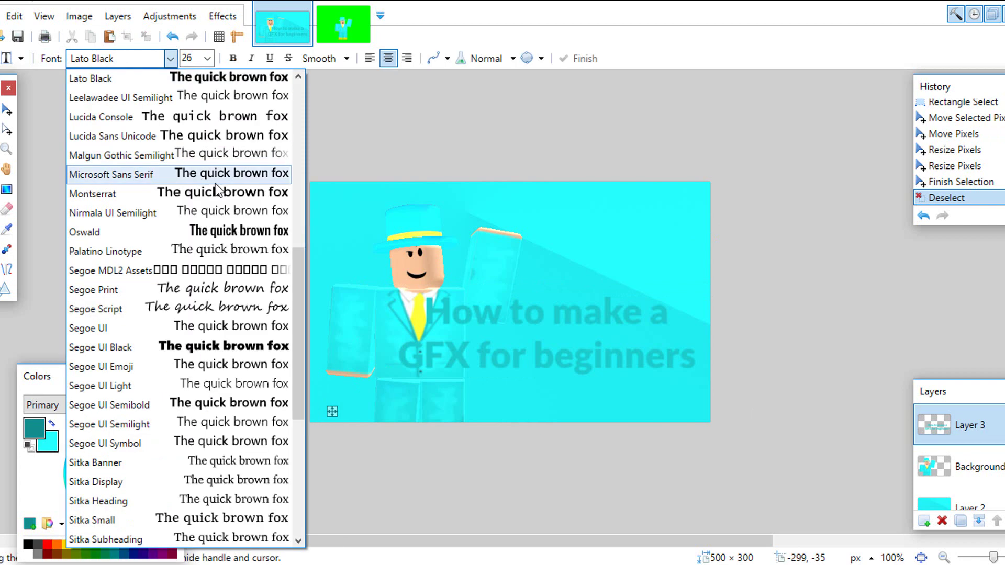
pyautogui.click(100, 346)
pyautogui.click(207, 58)
pyautogui.click(190, 137)
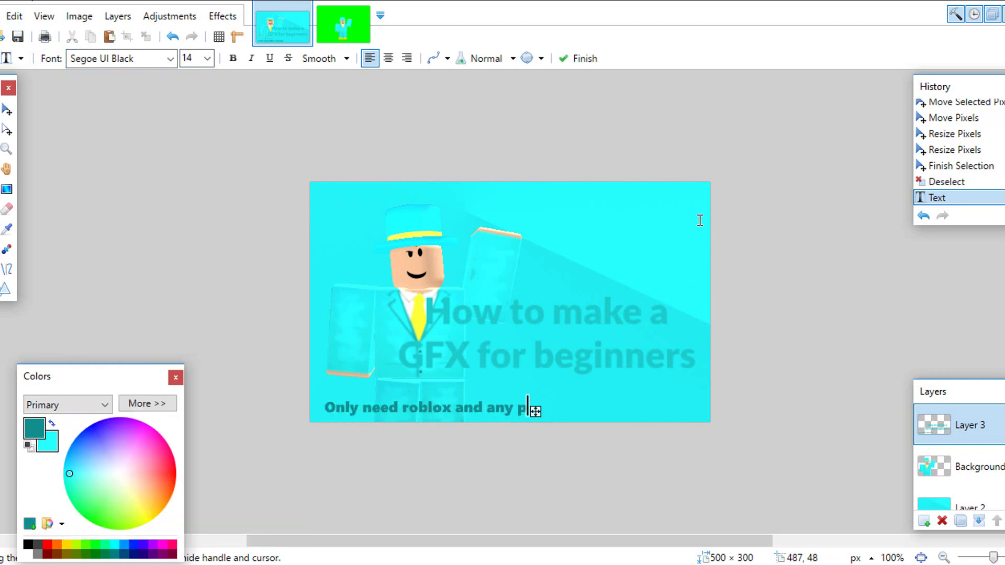
# - Select the caption "Only need roblox and any paint!!!" and undo both the selection and the caption text
pyautogui.click(0, 109)
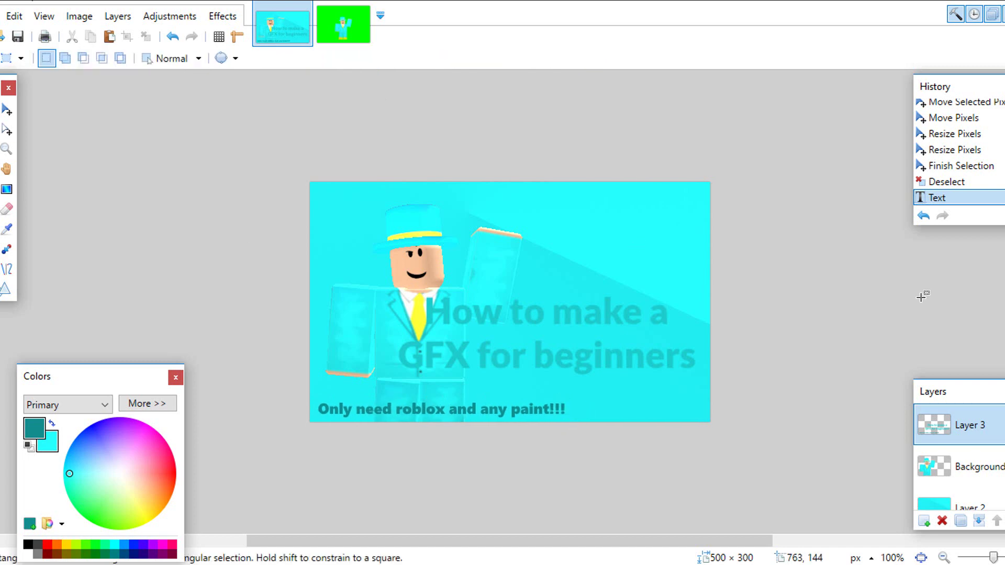
pyautogui.moveTo(574, 425); pyautogui.dragTo(309, 396)
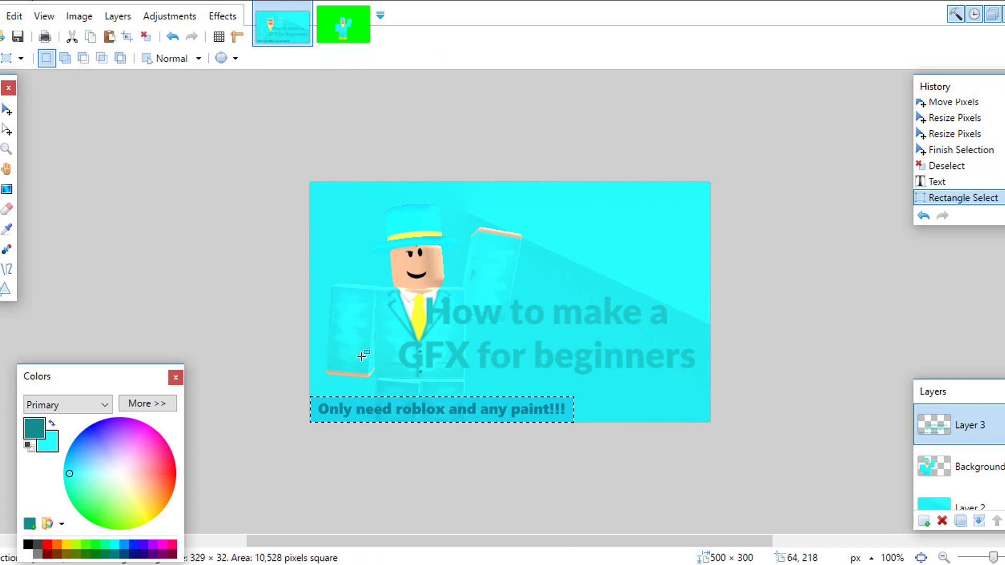
pyautogui.hotkey('ctrl', 'z')
pyautogui.hotkey('ctrl', 'z')
# - Write the caption "only need roblox studio and any paint!" near the canvas's lower-left corner
pyautogui.click(0, 270)
pyautogui.click(326, 405)
pyautogui.write('only need roblox studio and any paint!')
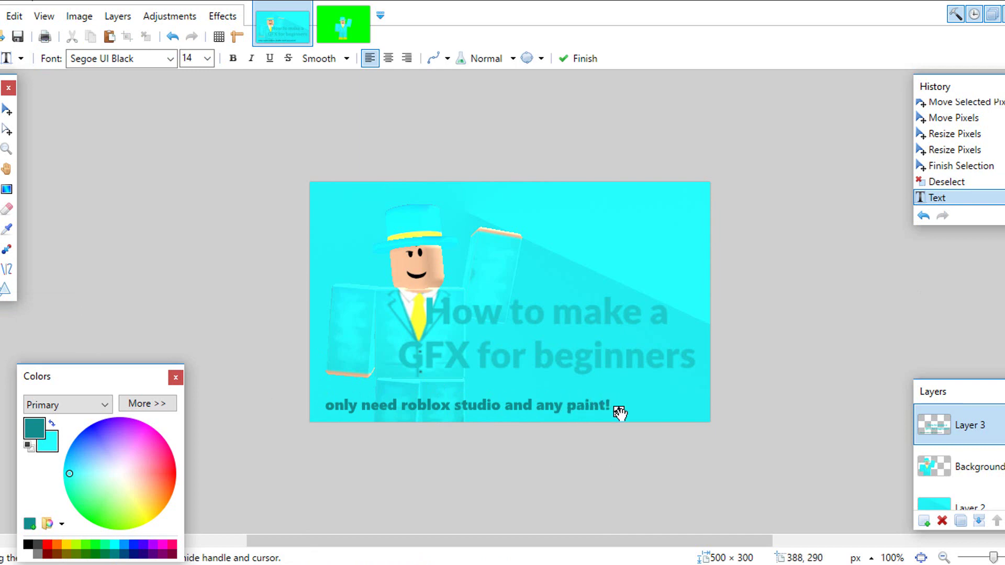
# - Shrink the caption and tuck it into the canvas's lower-left corner, then deselect it
pyautogui.moveTo(620, 414); pyautogui.dragTo(534, 402)
pyautogui.click(0, 111)
pyautogui.click(7, 110)
pyautogui.hotkey('ctrl', 'd')
pyautogui.press('s')
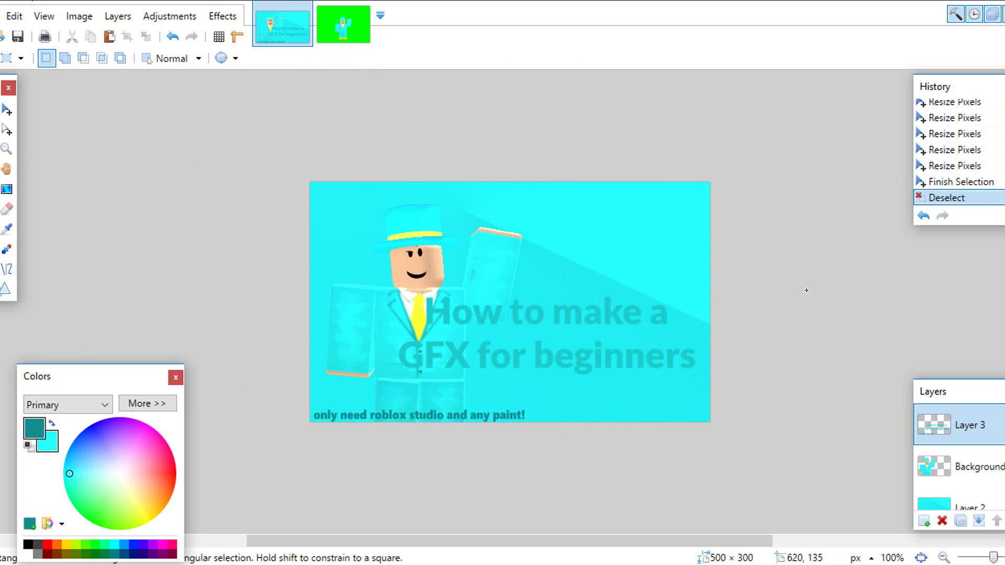
pyautogui.doubleClick(703, 294)
pyautogui.click(703, 294)
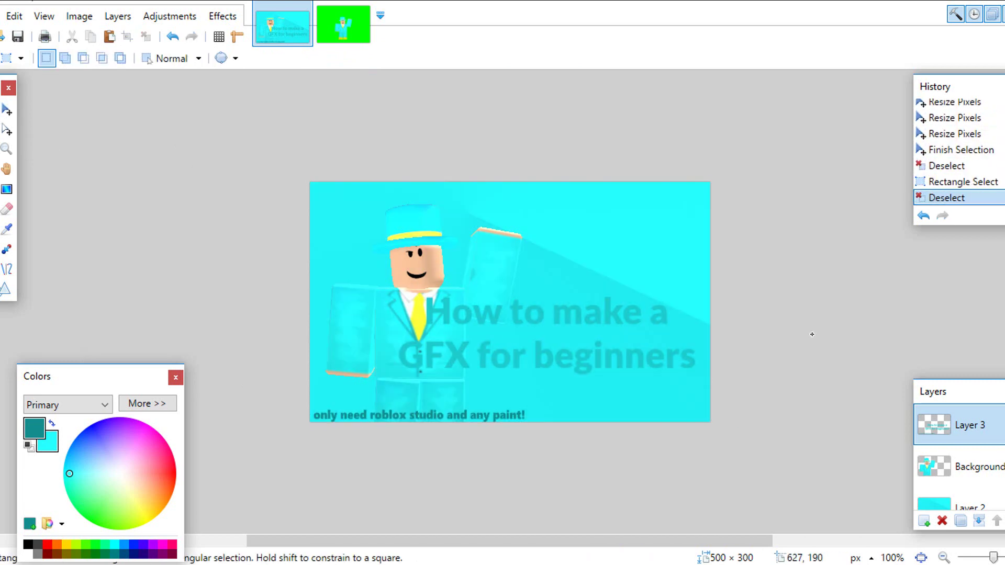
# - Adjust the dark teal colour and write "How to make a GFX for beginners!" as centred text above the existing title
pyautogui.click(146, 404)
pyautogui.click(146, 404)
pyautogui.press('t')
pyautogui.click(481, 269)
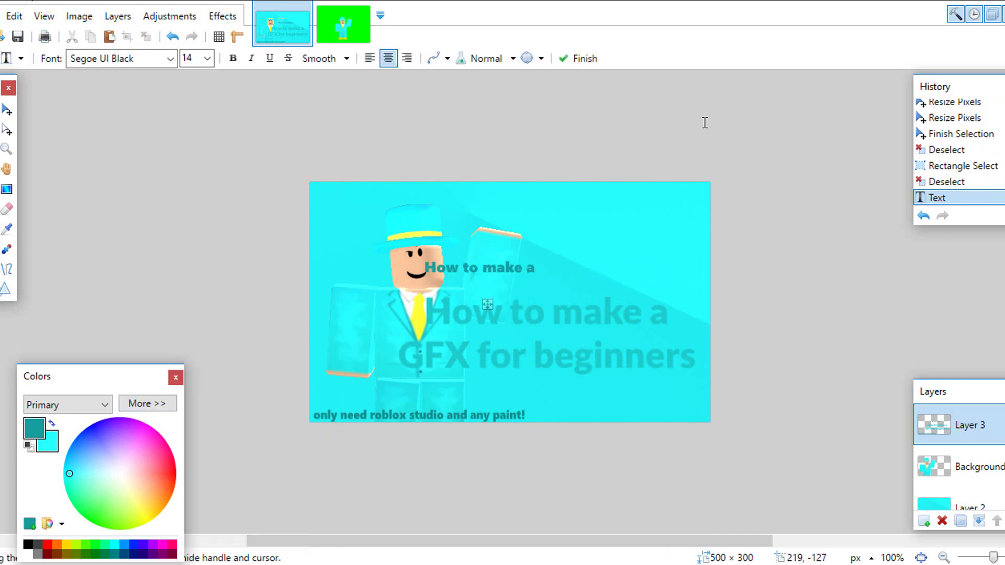
# - Try to erase the old large title and enlarge the small title in its place
pyautogui.press('s')
pyautogui.moveTo(722, 298); pyautogui.dragTo(335, 391)
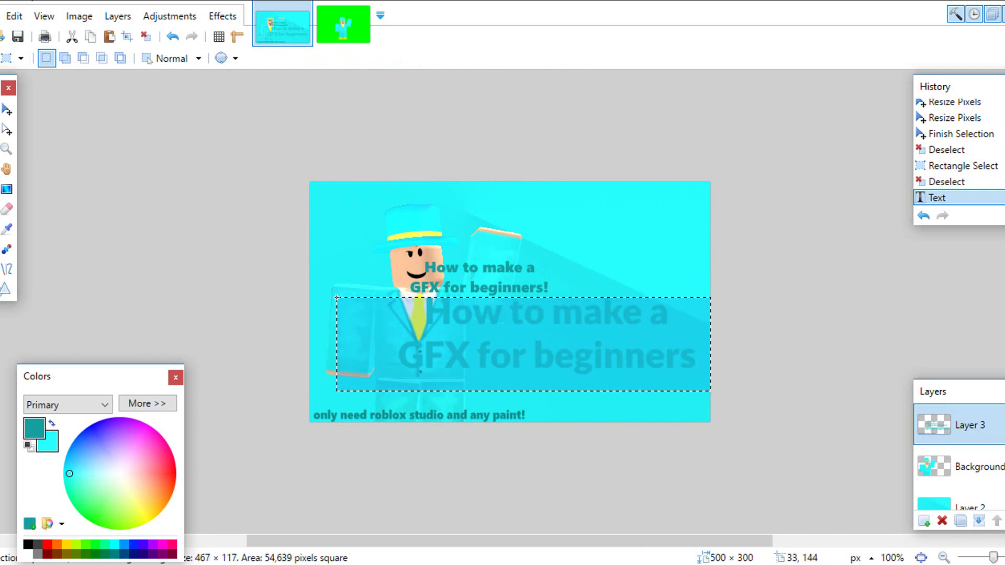
pyautogui.press('Delete')
pyautogui.click(587, 317)
pyautogui.hotkey('ctrl', 'z')
pyautogui.hotkey('ctrl', 'z')
pyautogui.hotkey('ctrl', 'z')
pyautogui.press('Delete')
pyautogui.moveTo(402, 244); pyautogui.dragTo(568, 304)
pyautogui.press('m')
pyautogui.keyDown('shift'); pyautogui.moveTo(568, 303); pyautogui.dragTo(780, 379); pyautogui.keyUp('shift')
pyautogui.moveTo(680, 342); pyautogui.dragTo(651, 344)
# - Undo the title edits back to before the small centred title was written
pyautogui.hotkey('ctrl', 'z')
pyautogui.hotkey('ctrl', 'z')
pyautogui.hotkey('ctrl', 'z')
pyautogui.hotkey('ctrl', 'z')
pyautogui.hotkey('ctrl', 'z')
pyautogui.hotkey('ctrl', 'z')
pyautogui.hotkey('ctrl', 'z')
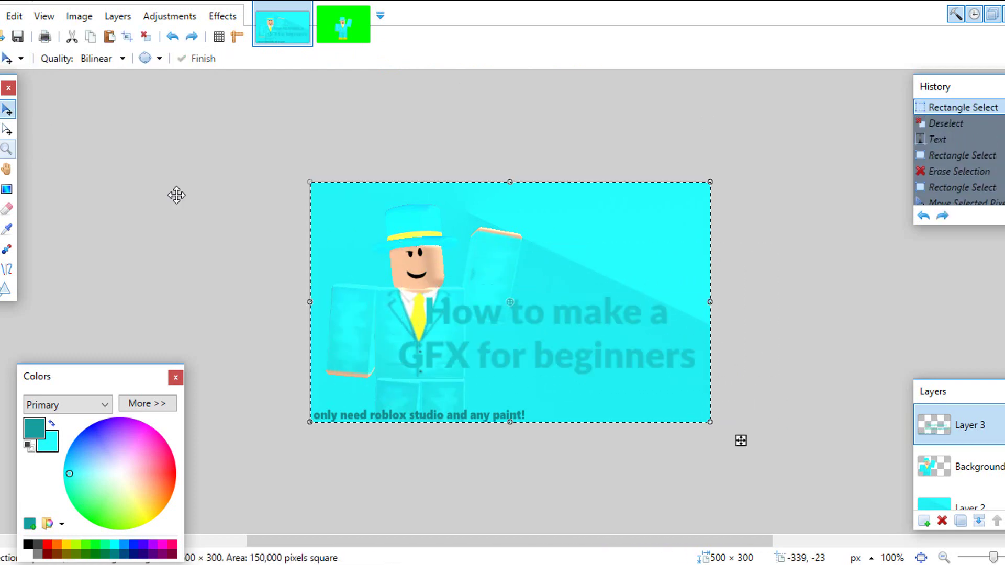
# - Select the old large title on Layer 3 and erase it
pyautogui.press('s')
pyautogui.click(357, 280)
pyautogui.moveTo(357, 280); pyautogui.dragTo(919, 387)
pyautogui.press('Delete')
# - Write the title's first line "HOW TO MAKE A" in Segoe UI Black, size 28, below the character's face
pyautogui.press('t')
pyautogui.click(455, 318)
pyautogui.click(207, 58)
pyautogui.click(195, 195)
pyautogui.write('H')
pyautogui.press('BackSpace')
pyautogui.click(208, 59)
pyautogui.click(196, 267)
pyautogui.write('H')
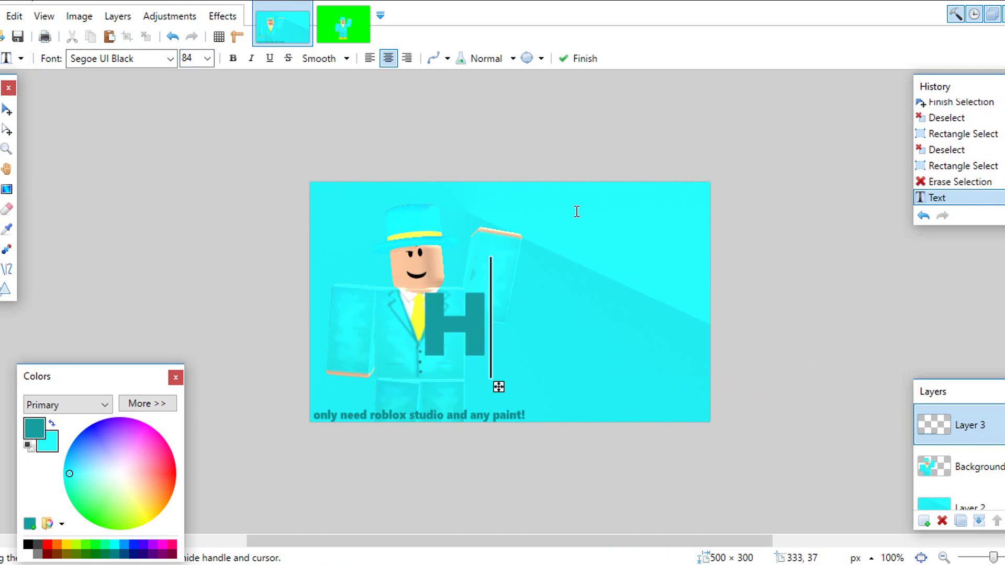
pyautogui.press('BackSpace')
pyautogui.write('How TO')
pyautogui.press('BackSpace')
pyautogui.press('BackSpace')
pyautogui.press('BackSpace')
pyautogui.press('BackSpace')
pyautogui.press('BackSpace')
pyautogui.press('BackSpace')
pyautogui.write('OW TO MAKE A ')
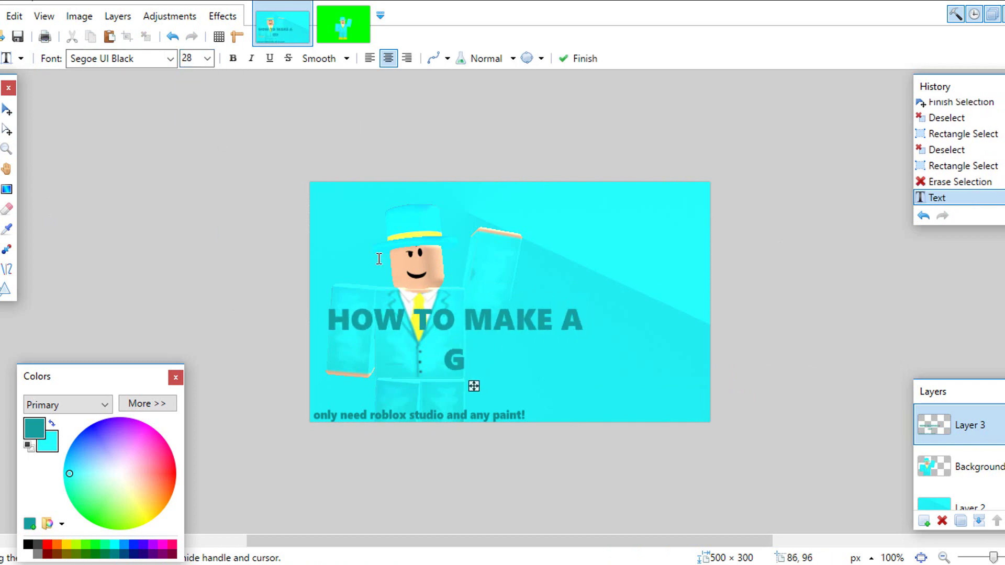
# - Add a second title line reading "GFX FOR" and begin the word "beginners"
pyautogui.write('GFX FOR begiNNE')
pyautogui.press('BackSpace')
pyautogui.press('BackSpace')
pyautogui.write('beginners')
pyautogui.press('BackSpace')
pyautogui.press('BackSpace')
pyautogui.press('BackSpace')
pyautogui.write('ERS')
pyautogui.press('Left')
pyautogui.press('Left')
pyautogui.press('Left')
pyautogui.press('BackSpace')
pyautogui.press('BackSpace')
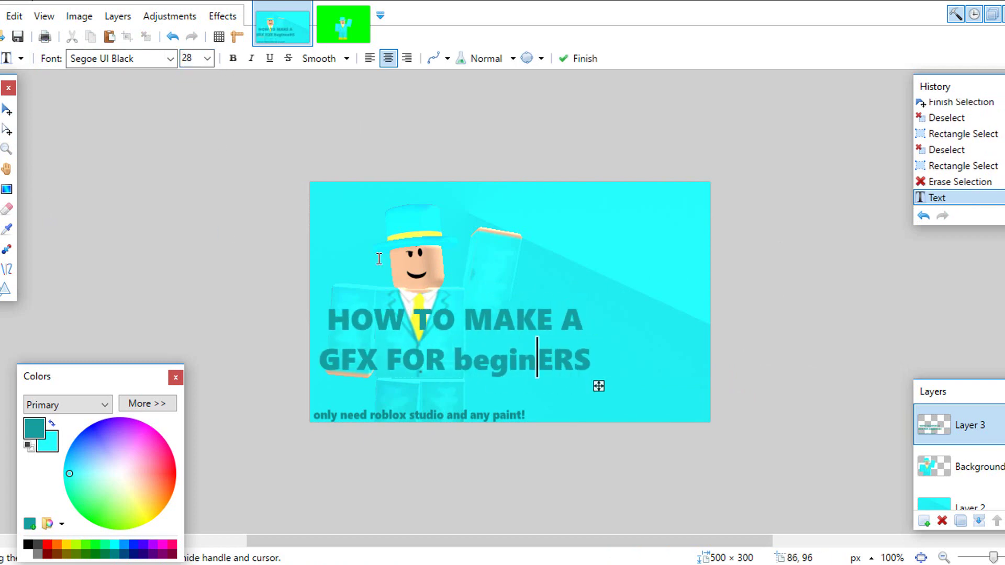
# - Put the last title word in capitals as "BEGINNERS!" and shift the title toward the canvas's right edge
pyautogui.write('NN')
pyautogui.press('BackSpace')
pyautogui.press('BackSpace')
pyautogui.write('GI')
pyautogui.press('Left')
pyautogui.press('Left')
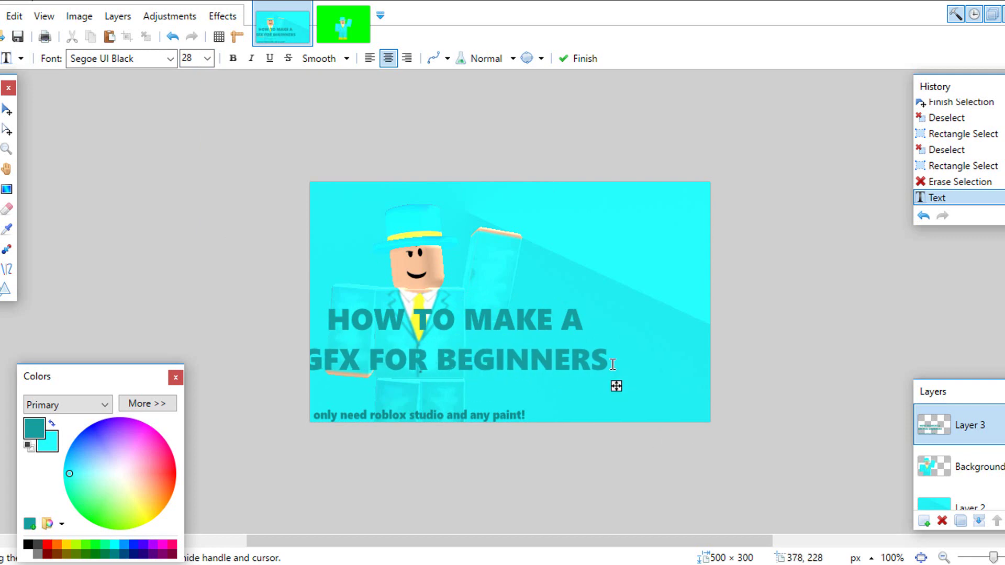
pyautogui.moveTo(616, 385); pyautogui.dragTo(700, 377)
pyautogui.write('!s')
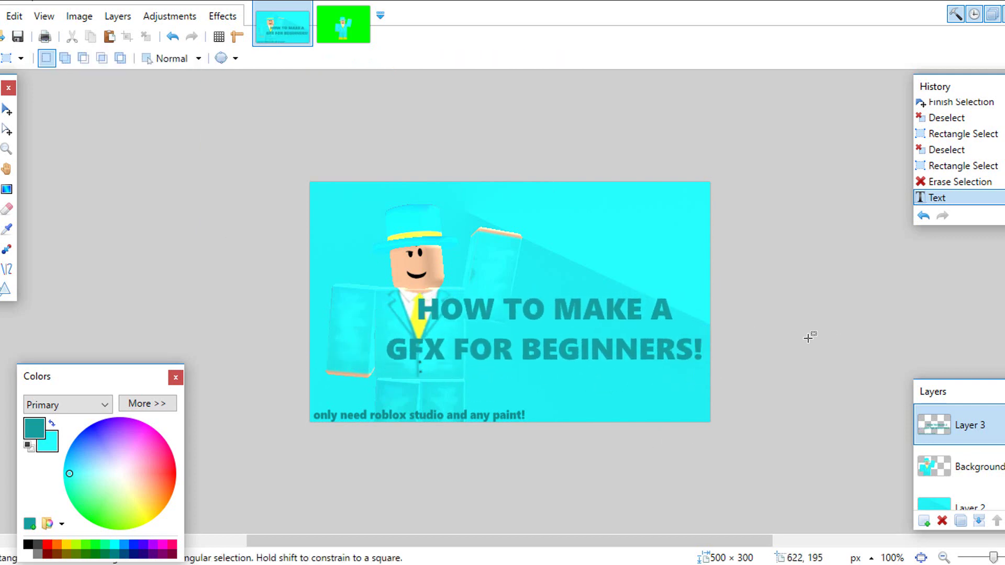
# - On the Background layer, paint over the raised arm's edges with sampled cyan, using brush widths 25 and 6
pyautogui.click(968, 467)
pyautogui.moveTo(453, 239)
pyautogui.mouseDown()
pyautogui.moveTo(499, 318)
pyautogui.moveTo(489, 251)
pyautogui.moveTo(474, 313)
pyautogui.mouseUp()
pyautogui.click(6, 229)
pyautogui.click(502, 256)
pyautogui.click(1, 209)
pyautogui.click(148, 58)
pyautogui.click(125, 174)
pyautogui.click(500, 269)
pyautogui.click(500, 269)
pyautogui.click(148, 59)
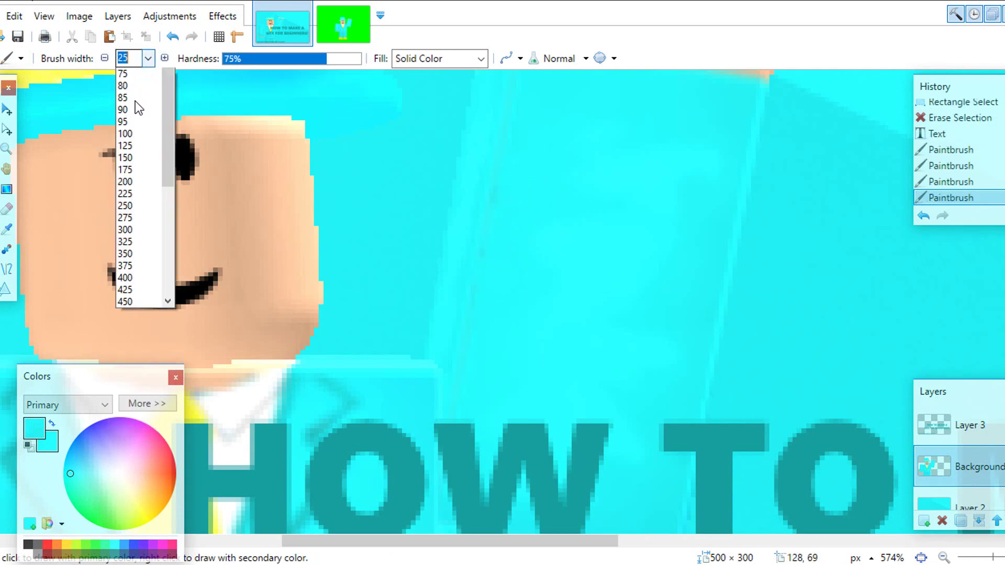
pyautogui.scroll(5, 135, 101)
pyautogui.click(142, 88)
pyautogui.moveTo(465, 541); pyautogui.dragTo(266, 541)
pyautogui.scroll(-5, 335, 471)
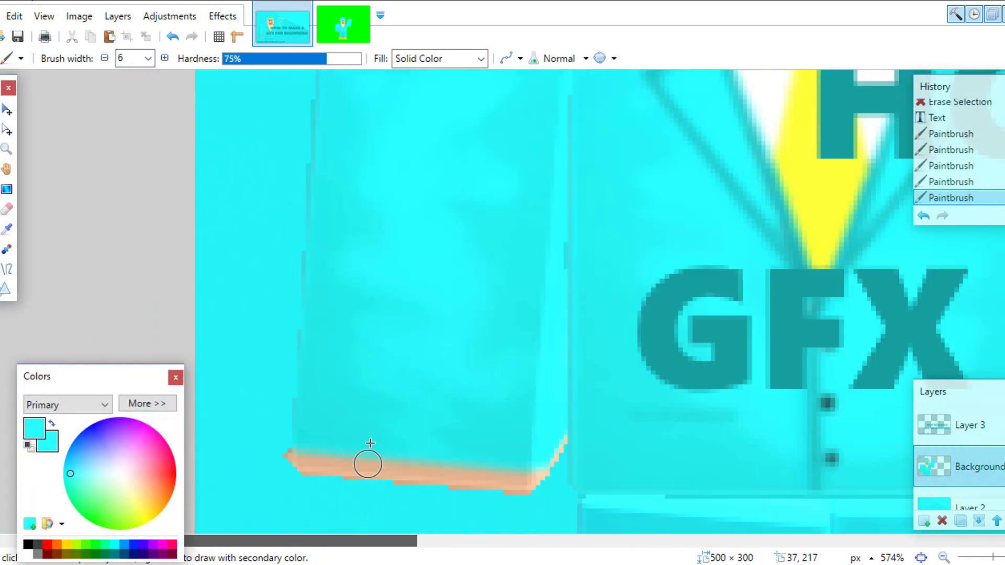
# - Try to paint over the lowered arm's dark outer edge with a sampled cyan
pyautogui.moveTo(303, 438); pyautogui.dragTo(308, 345)
pyautogui.hotkey('ctrl', 'z')
pyautogui.click(6, 229)
pyautogui.click(314, 361)
pyautogui.click(1, 209)
pyautogui.moveTo(308, 393); pyautogui.dragTo(315, 252)
pyautogui.hotkey('ctrl', 'z')
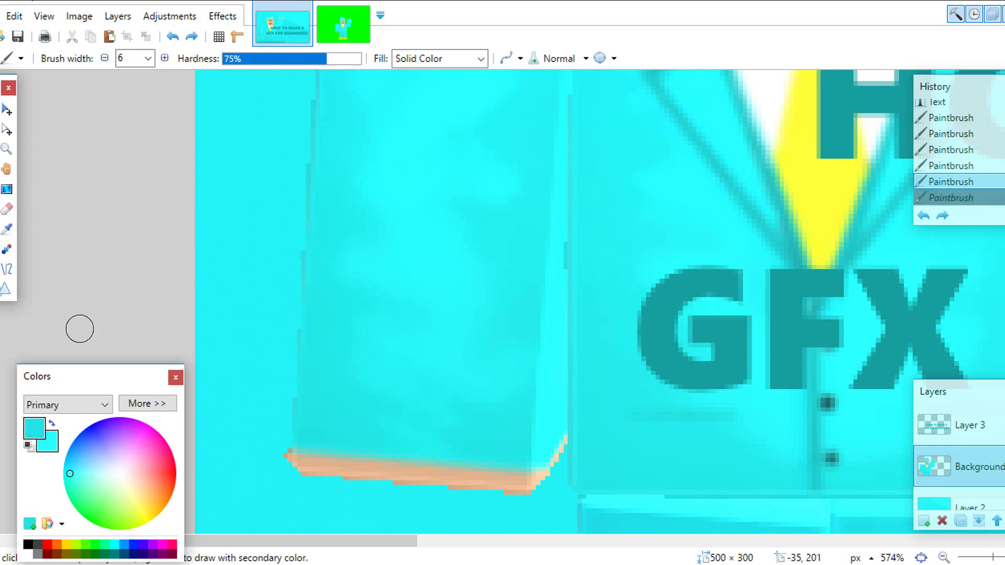
pyautogui.press('s')
pyautogui.moveTo(305, 203); pyautogui.dragTo(337, 112)
pyautogui.scroll(3, 325, 157)
pyautogui.click(337, 113)
pyautogui.moveTo(329, 184)
pyautogui.mouseDown()
pyautogui.moveTo(315, 379)
pyautogui.moveTo(320, 246)
pyautogui.mouseUp()
pyautogui.scroll(-8, 321, 262)
pyautogui.click(368, 241)
pyautogui.scroll(6, 314, 282)
pyautogui.click(6, 149)
pyautogui.rightClick(505, 317)
pyautogui.scroll(-2, 505, 317)
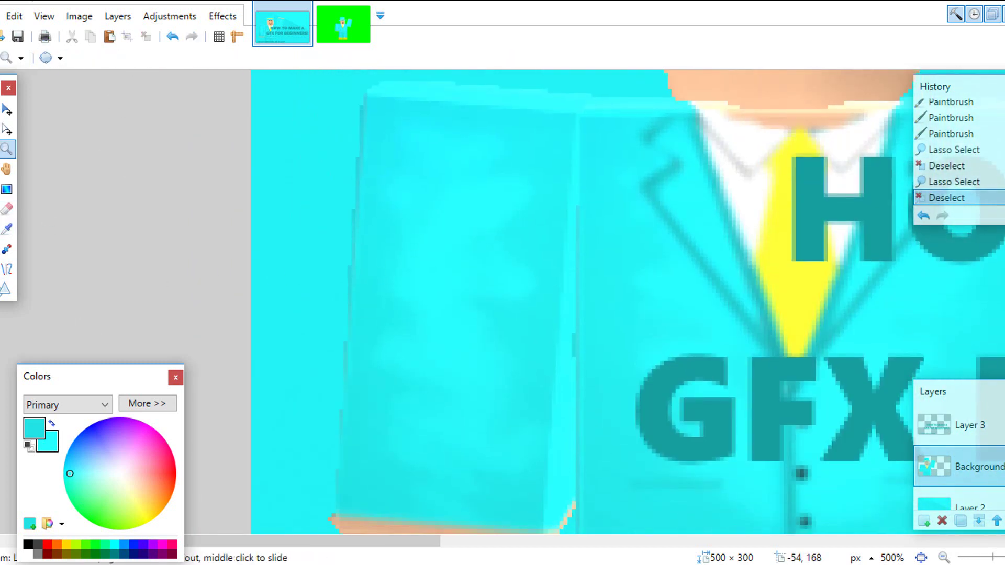
# - Try a Gaussian Blur with radius 2 on a lassoed area along the lowered arm's outer edge
pyautogui.moveTo(361, 88); pyautogui.dragTo(334, 516)
pyautogui.click(221, 17)
pyautogui.moveTo(235, 70)
pyautogui.click(361, 87)
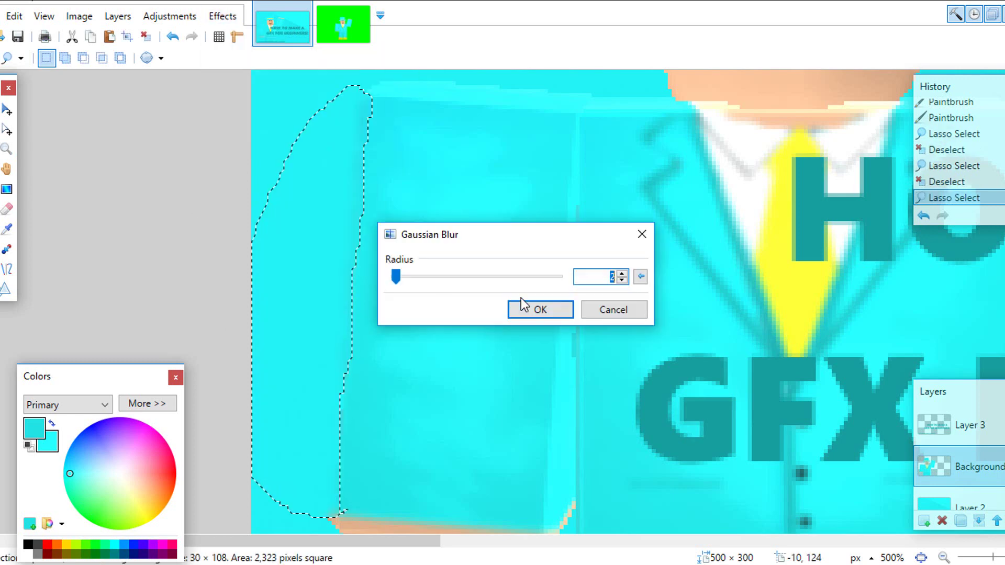
pyautogui.click(523, 304)
pyautogui.click(165, 281)
pyautogui.moveTo(390, 539)
pyautogui.mouseDown()
pyautogui.moveTo(429, 539)
pyautogui.moveTo(420, 539)
pyautogui.mouseUp()
pyautogui.moveTo(270, 77)
pyautogui.mouseDown()
pyautogui.moveTo(262, 445)
pyautogui.moveTo(340, 149)
pyautogui.moveTo(405, 317)
pyautogui.mouseUp()
pyautogui.click(120, 58)
pyautogui.click(1, 109)
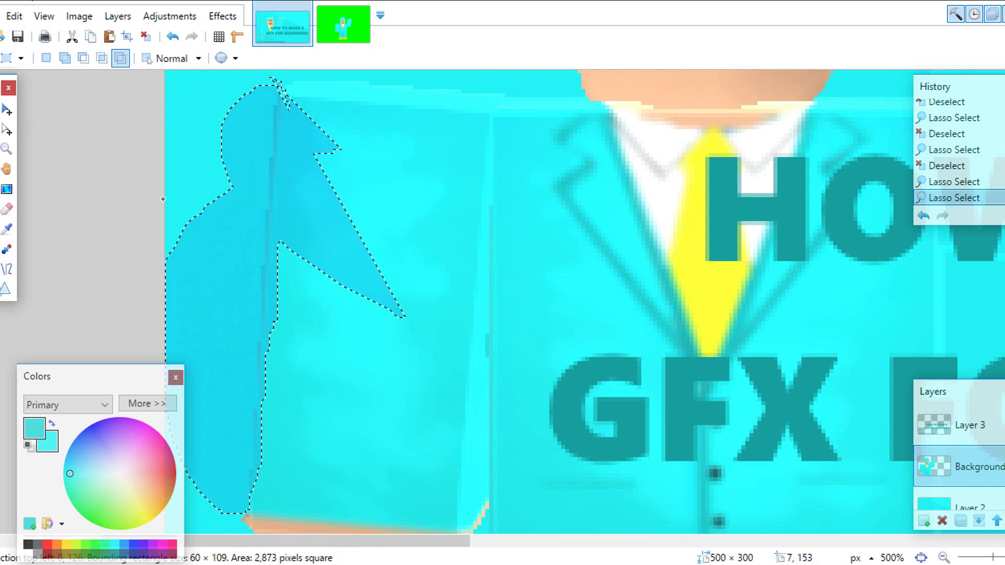
pyautogui.moveTo(194, 188); pyautogui.dragTo(200, 131)
pyautogui.moveTo(163, 195); pyautogui.dragTo(340, 204)
pyautogui.moveTo(163, 230); pyautogui.dragTo(360, 248)
pyautogui.moveTo(198, 259); pyautogui.dragTo(365, 284)
pyautogui.moveTo(250, 199); pyautogui.dragTo(337, 225)
pyautogui.moveTo(263, 222); pyautogui.dragTo(413, 293)
pyautogui.click(1, 130)
pyautogui.click(9, 149)
pyautogui.click(0, 109)
pyautogui.moveTo(822, 258); pyautogui.dragTo(829, 281)
pyautogui.click(7, 108)
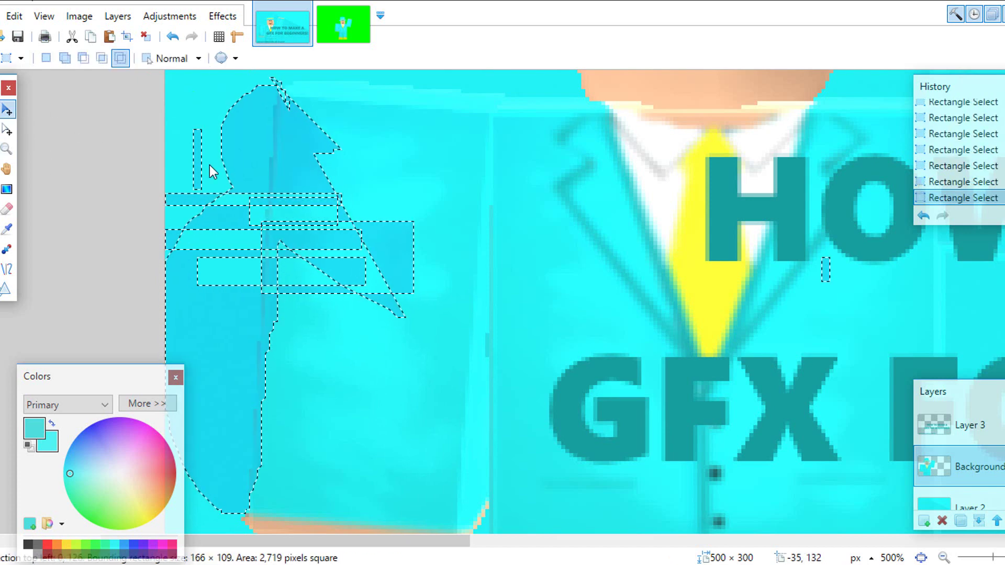
pyautogui.click(209, 164)
pyautogui.hotkey('ctrl', 'z')
pyautogui.click(1, 108)
pyautogui.moveTo(594, 266); pyautogui.dragTo(609, 269)
pyautogui.hotkey('ctrl', 'd')
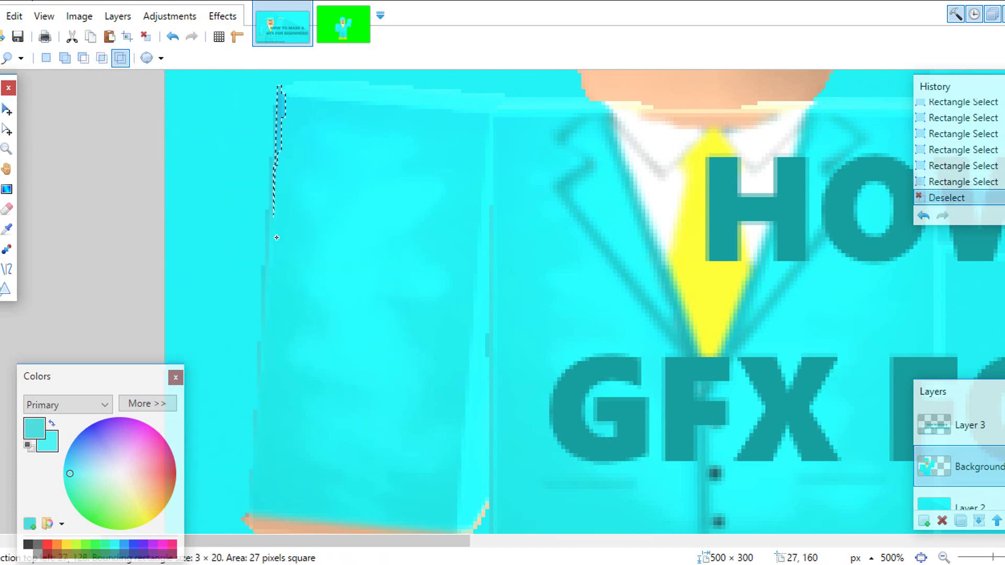
# - Lasso the lowered arm's whole outer edge, apply Gaussian Blur to it and deselect
pyautogui.moveTo(277, 237)
pyautogui.mouseDown()
pyautogui.moveTo(260, 510)
pyautogui.moveTo(280, 74)
pyautogui.mouseUp()
pyautogui.click(221, 19)
pyautogui.click(238, 36)
pyautogui.scroll(-3, 131, 231)
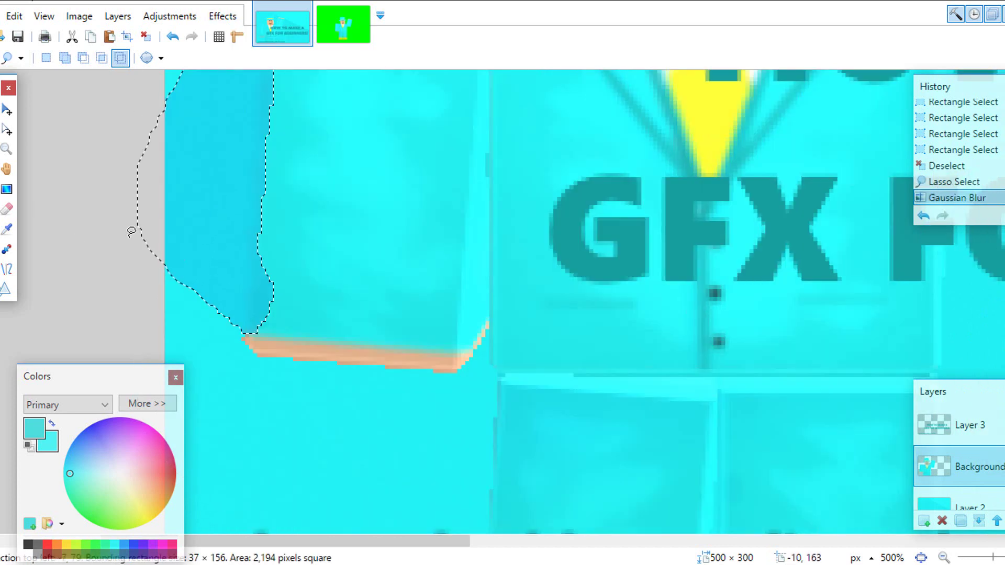
pyautogui.click(132, 230)
pyautogui.click(147, 35)
# - Lasso an area along the hat's edge, apply the same Gaussian Blur and deselect
pyautogui.scroll(3, 347, 314)
pyautogui.moveTo(354, 540); pyautogui.dragTo(466, 538)
pyautogui.scroll(6, 419, 471)
pyautogui.moveTo(212, 337)
pyautogui.mouseDown()
pyautogui.moveTo(450, 278)
pyautogui.moveTo(213, 337)
pyautogui.mouseUp()
pyautogui.click(221, 18)
pyautogui.click(238, 35)
pyautogui.click(146, 36)
# - Blur a second lassoed area around the hat, undo the accidental crop and clear the selection
pyautogui.scroll(-2, 298, 178)
pyautogui.moveTo(300, 176)
pyautogui.mouseDown()
pyautogui.moveTo(248, 200)
pyautogui.moveTo(309, 177)
pyautogui.mouseUp()
pyautogui.click(222, 16)
pyautogui.click(238, 35)
pyautogui.click(1, 110)
pyautogui.click(127, 36)
pyautogui.hotkey('ctrl', 'z')
pyautogui.click(146, 36)
# - Lasso the outer edge of the leg below the lowered arm, apply Gaussian Blur and deselect
pyautogui.scroll(-4, 410, 119)
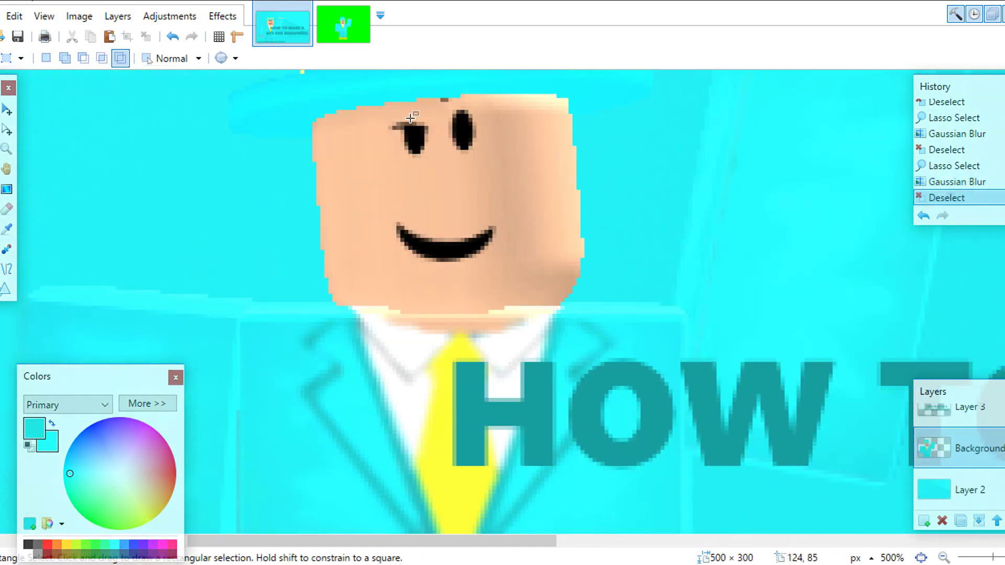
pyautogui.scroll(-6, 410, 118)
pyautogui.click(1, 130)
pyautogui.moveTo(246, 179)
pyautogui.mouseDown()
pyautogui.moveTo(231, 294)
pyautogui.moveTo(255, 189)
pyautogui.mouseUp()
pyautogui.click(226, 17)
pyautogui.click(239, 36)
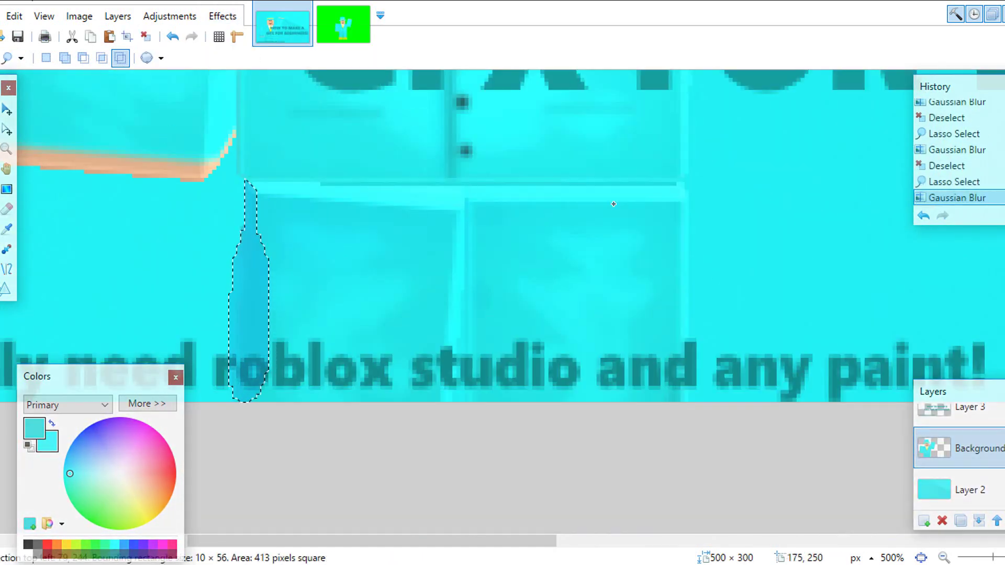
pyautogui.click(146, 36)
# - Examine the whole composition with its blurred character edges and new title
pyautogui.click(6, 149)
pyautogui.keyDown('ctrl'); pyautogui.scroll(-8, 483, 195); pyautogui.keyUp('ctrl')
pyautogui.moveTo(705, 264); pyautogui.dragTo(1, 1)
pyautogui.click(1, 110)
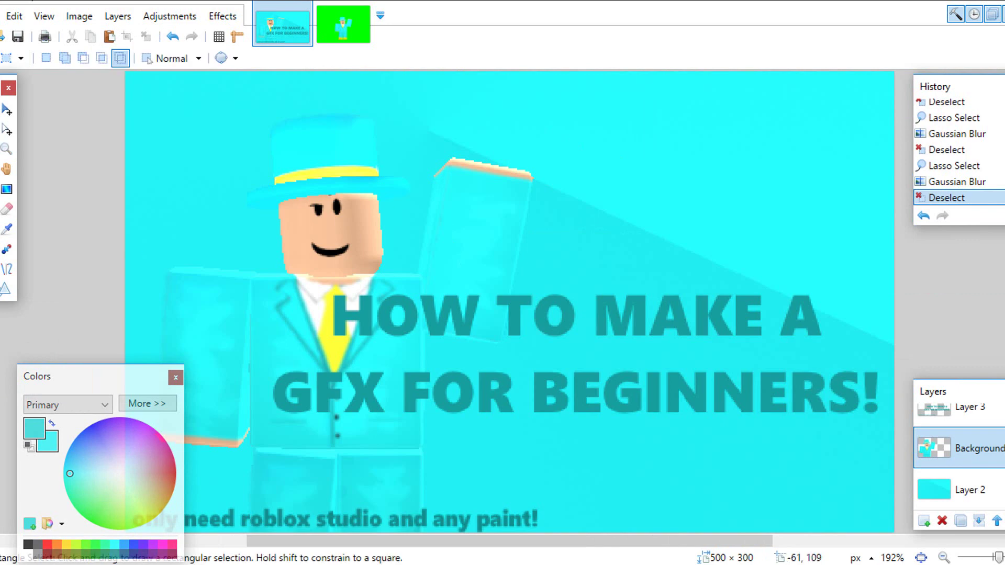
pyautogui.click(7, 149)
pyautogui.rightClick(520, 286)
pyautogui.rightClick(519, 287)
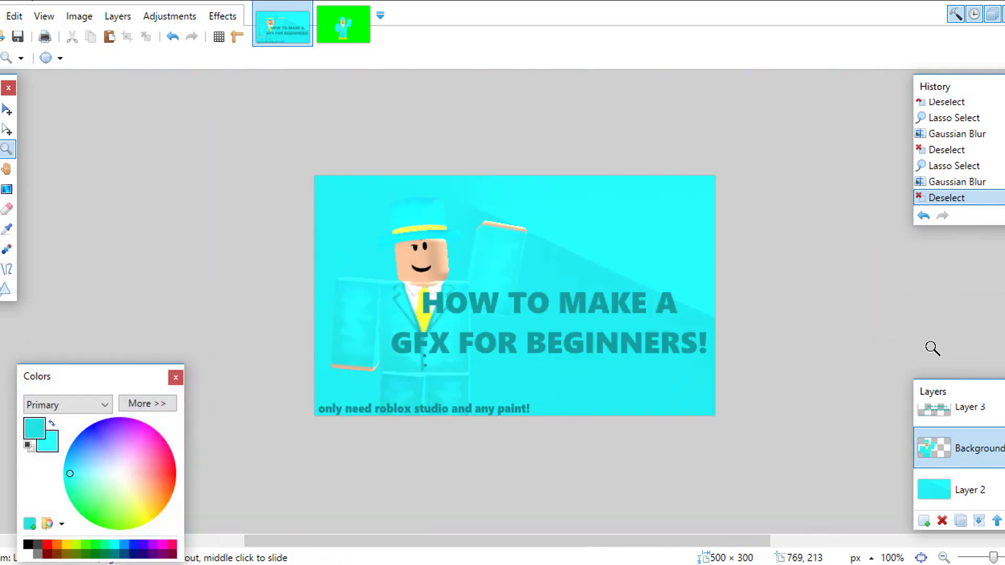